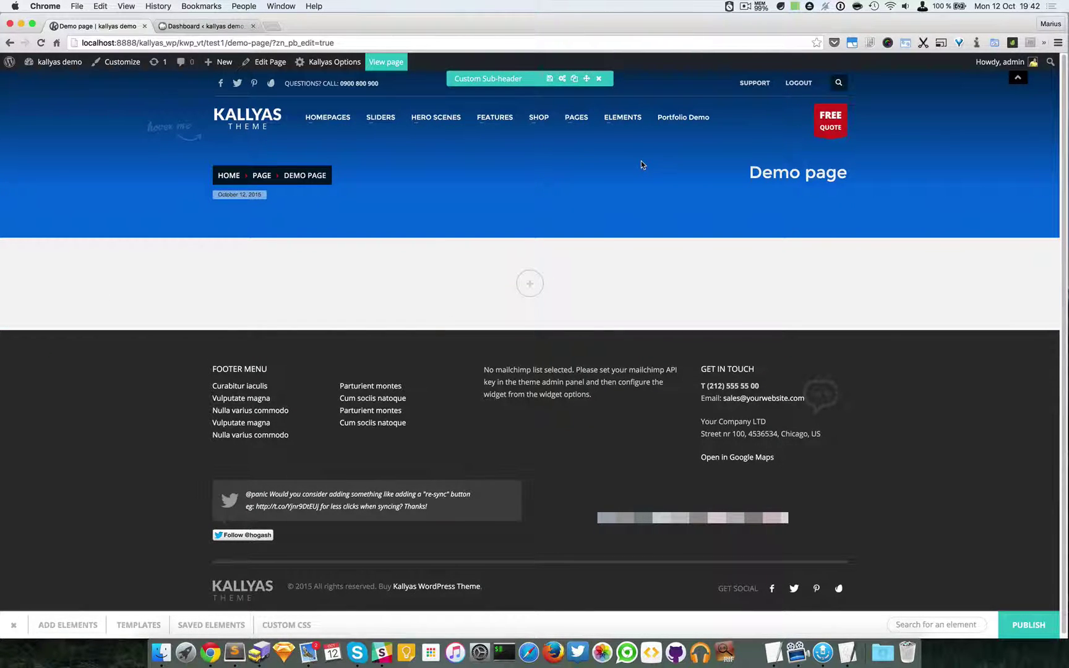
# - Drop open the ELEMENTS mega menu in the site's top navigation
pyautogui.moveTo(622, 119)
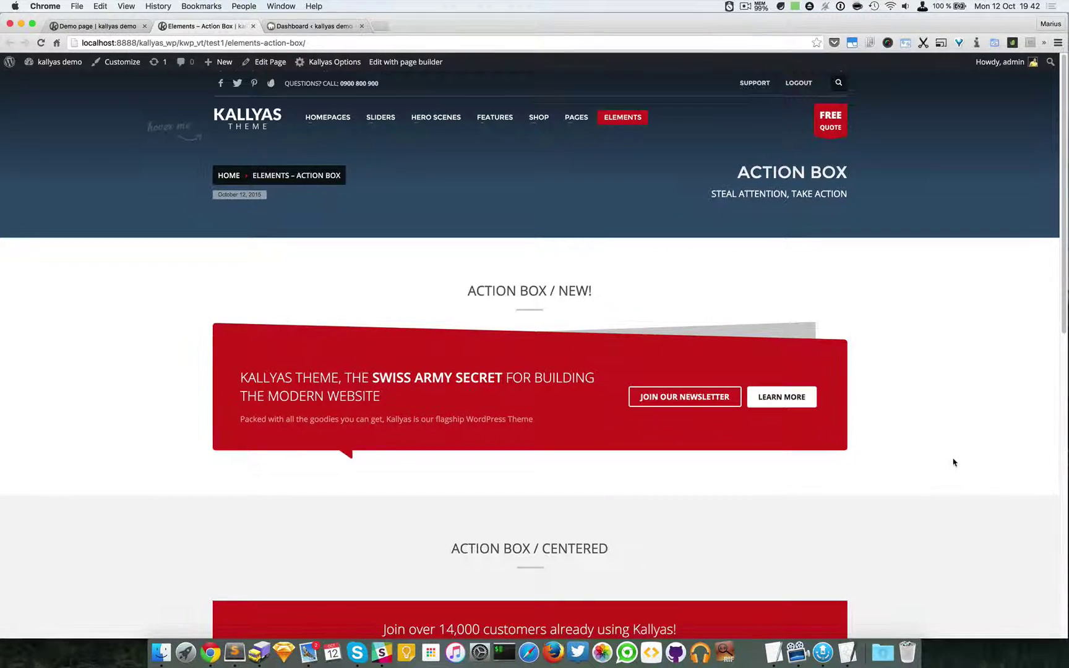
# - Scroll through the top action box examples on the Action Box demo page
pyautogui.scroll(-7, 952, 462)
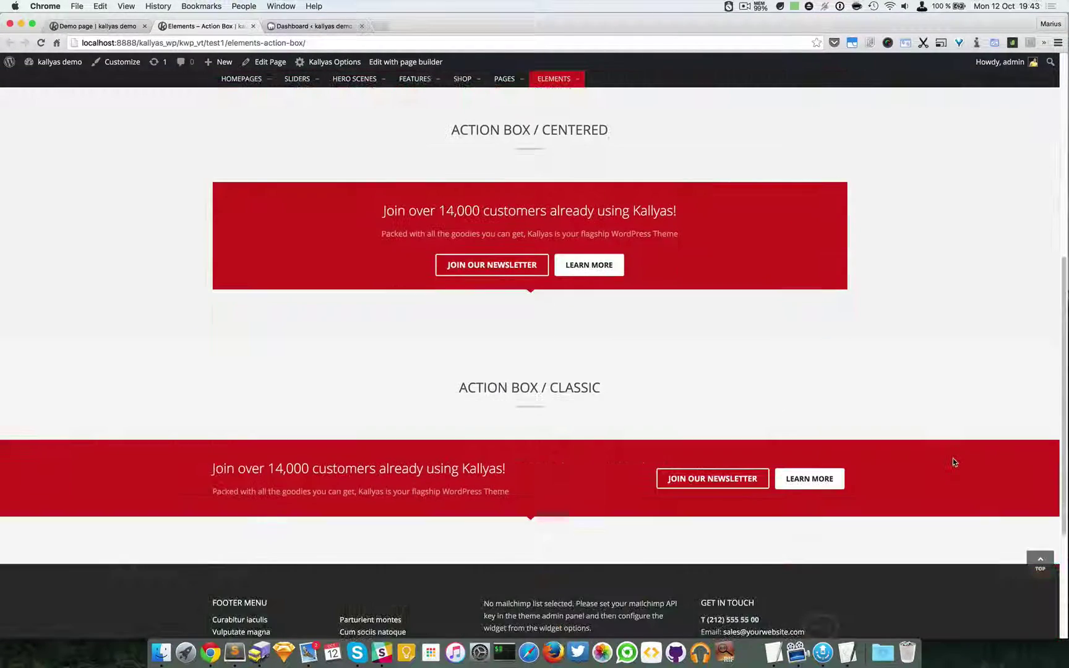
pyautogui.scroll(-2, 953, 462)
pyautogui.scroll(3, 953, 463)
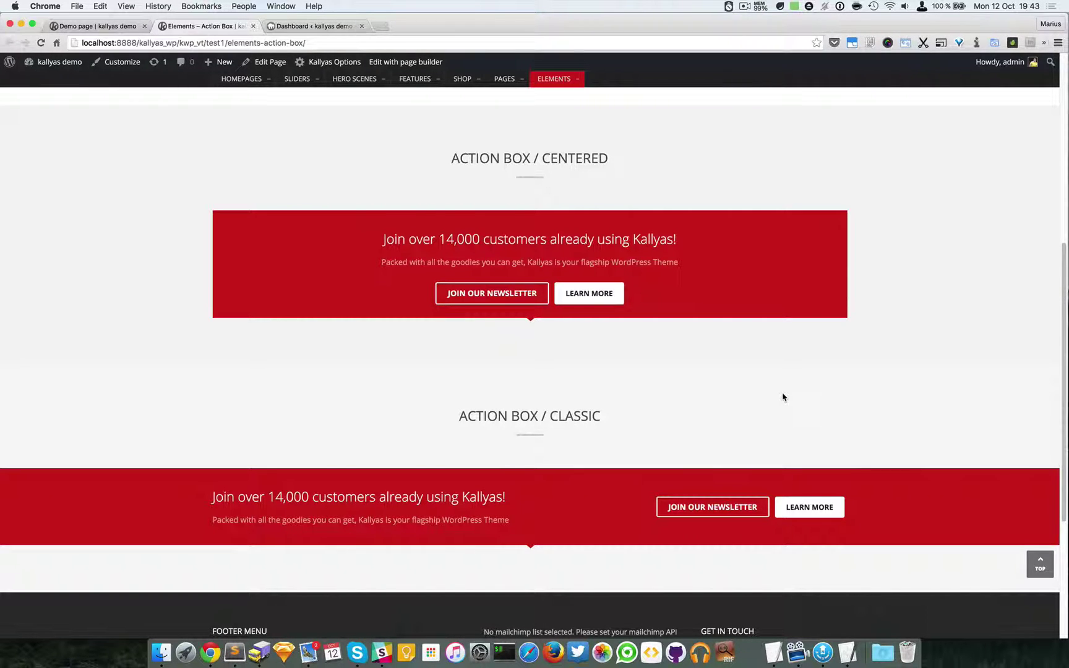
pyautogui.scroll(5, 629, 329)
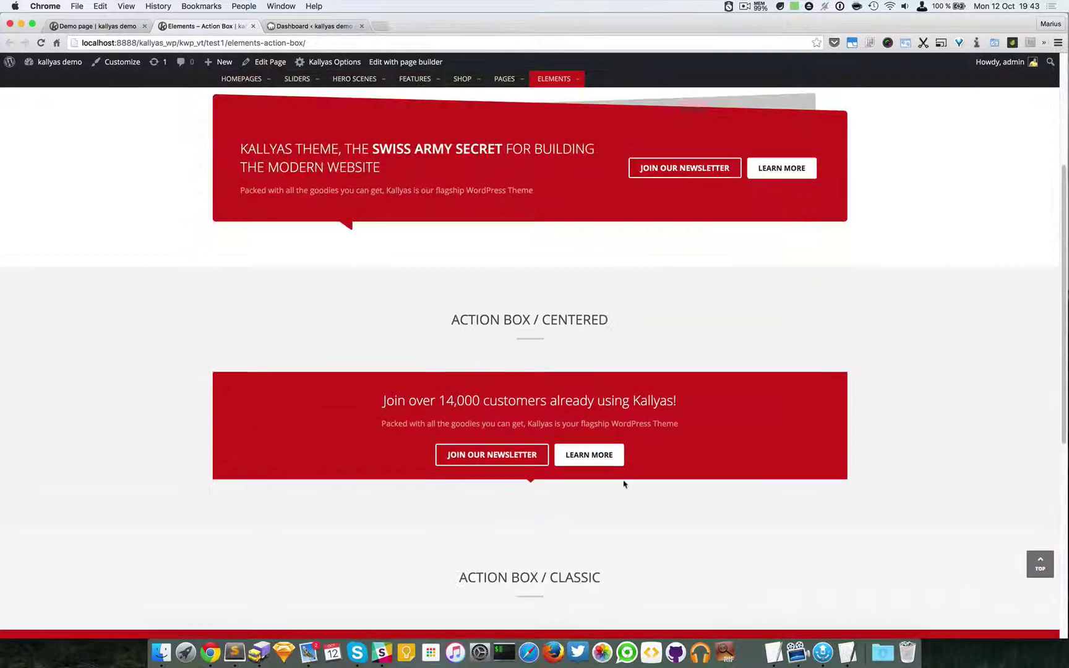
pyautogui.scroll(-2, 637, 495)
pyautogui.scroll(5, 637, 470)
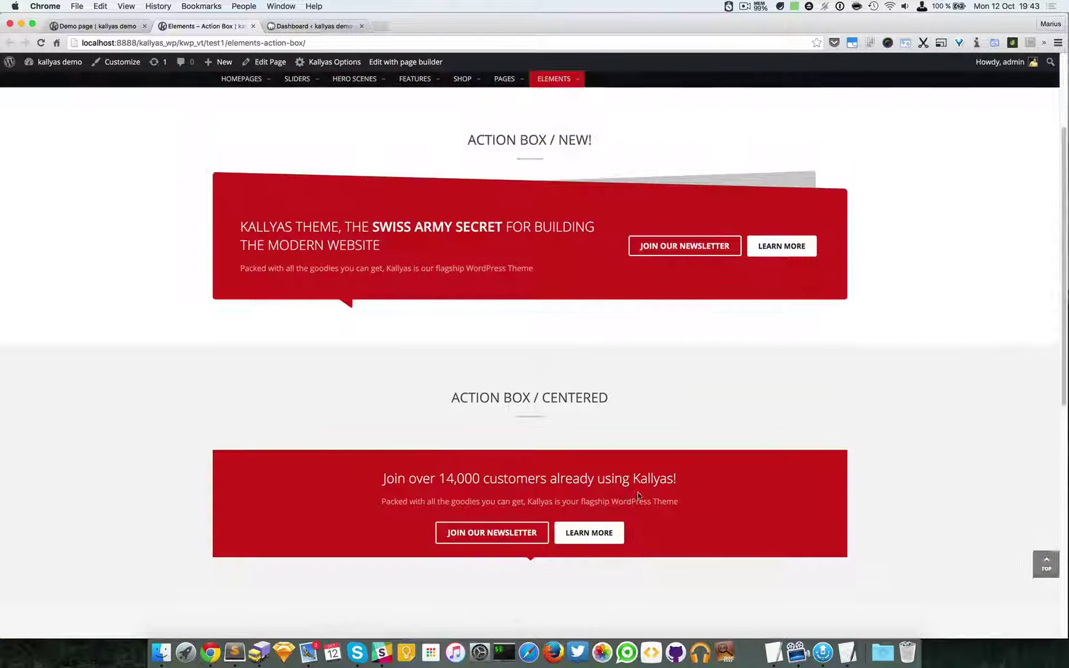
pyautogui.scroll(2, 633, 403)
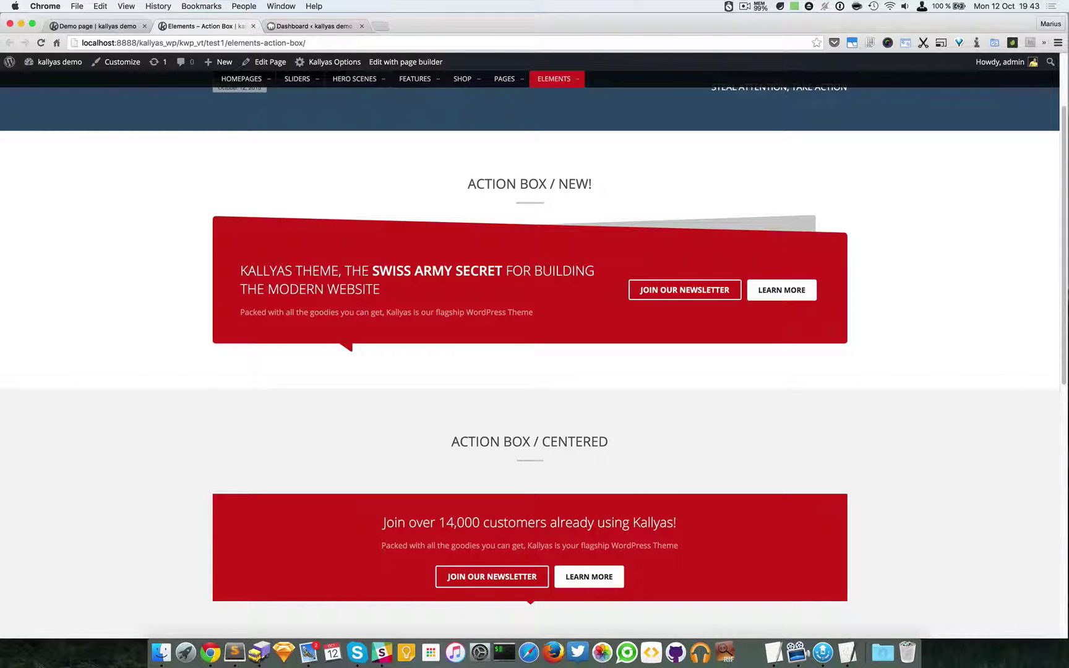
# - Glance at the Demo page editor, then scroll down to the Centered and Classic variants
pyautogui.click(82, 26)
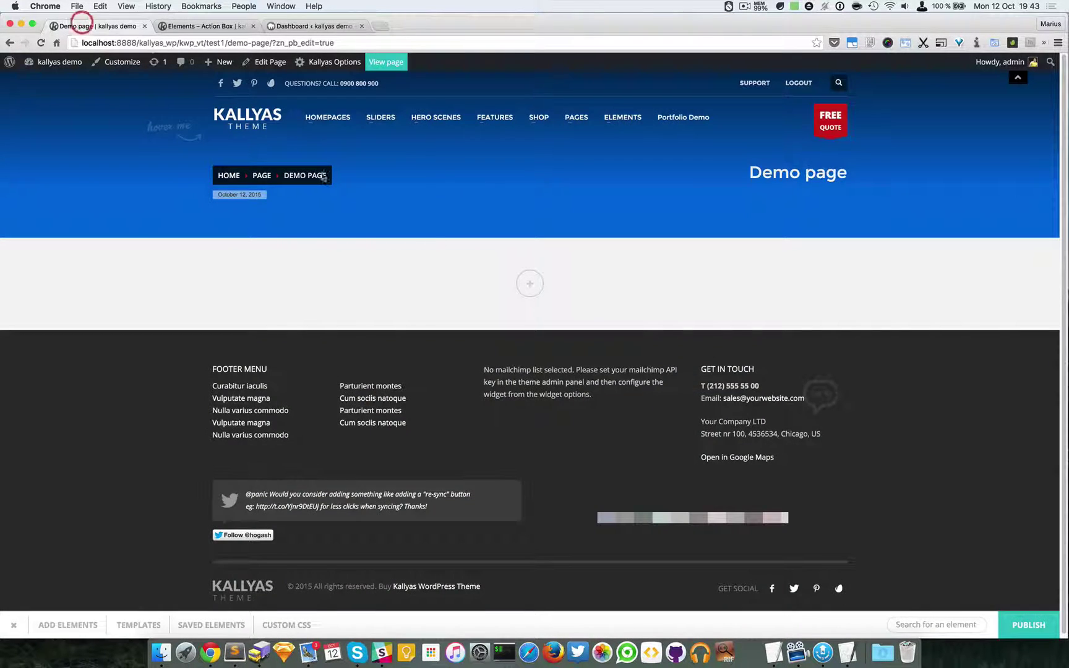
pyautogui.click(180, 28)
pyautogui.scroll(-3, 826, 462)
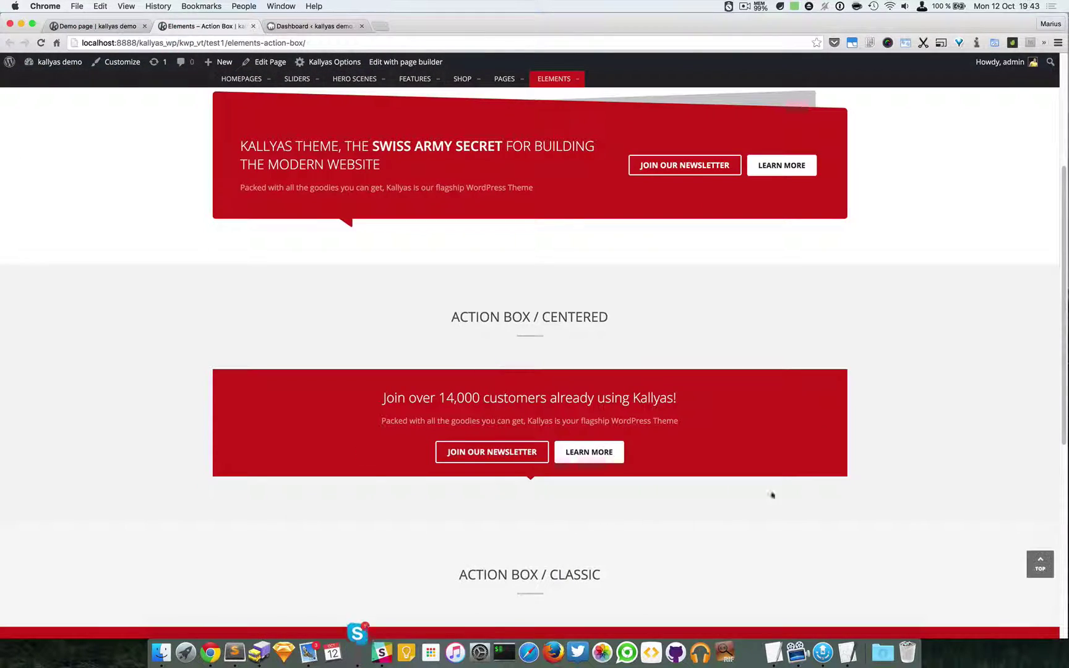
pyautogui.scroll(-3, 609, 450)
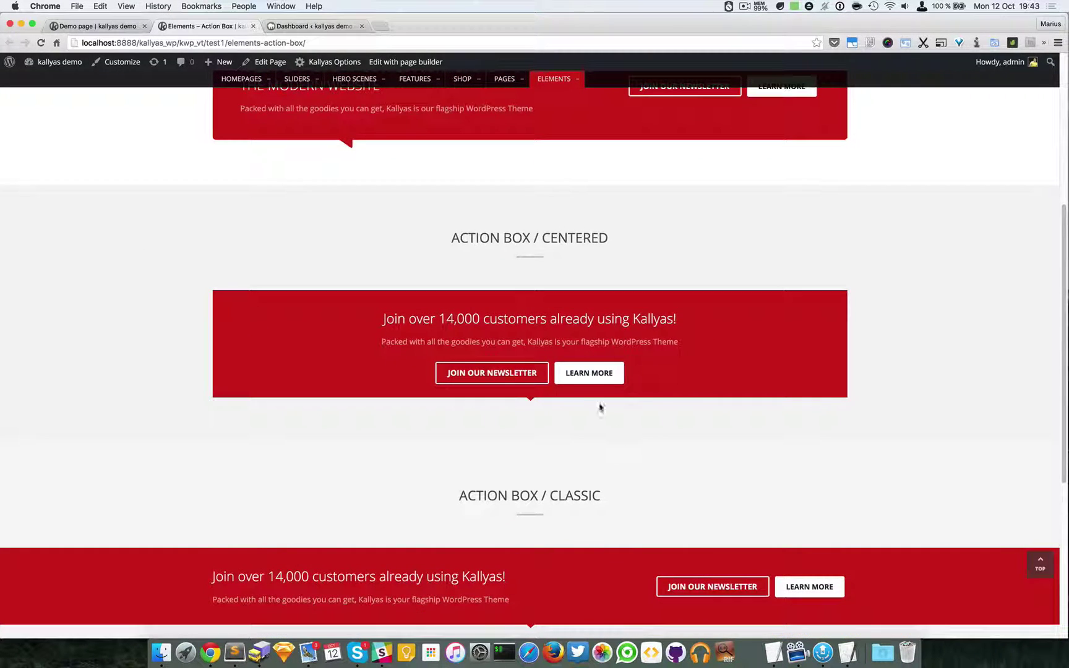
pyautogui.scroll(-1, 544, 520)
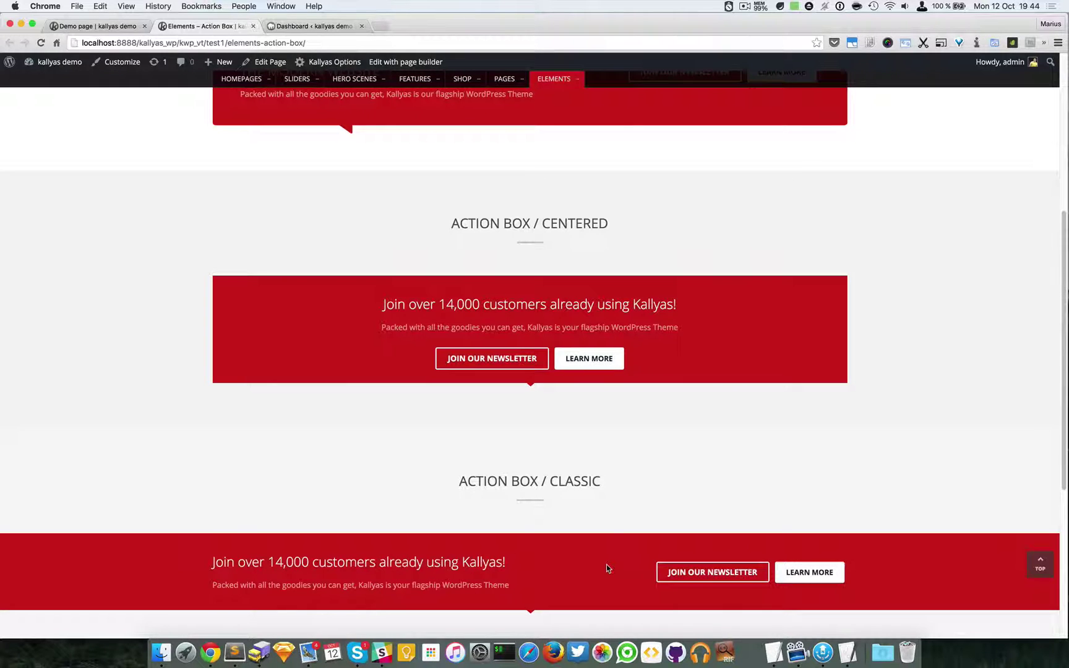
pyautogui.scroll(-1, 606, 565)
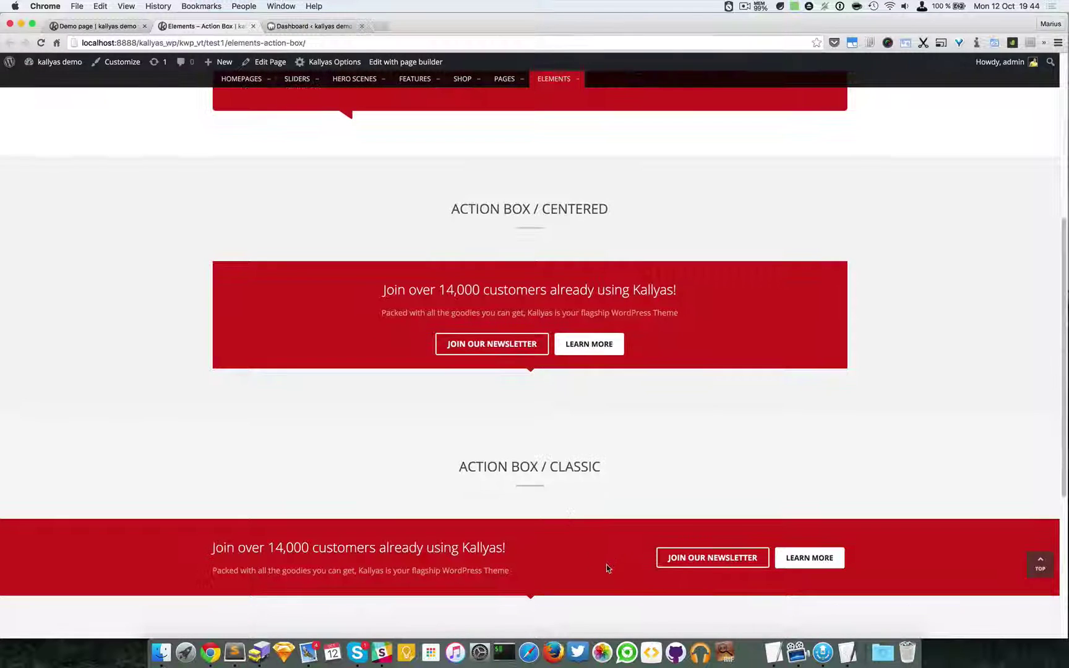
# - Duplicate the Demo page section and give the copy background colour #cd2122
pyautogui.click(87, 29)
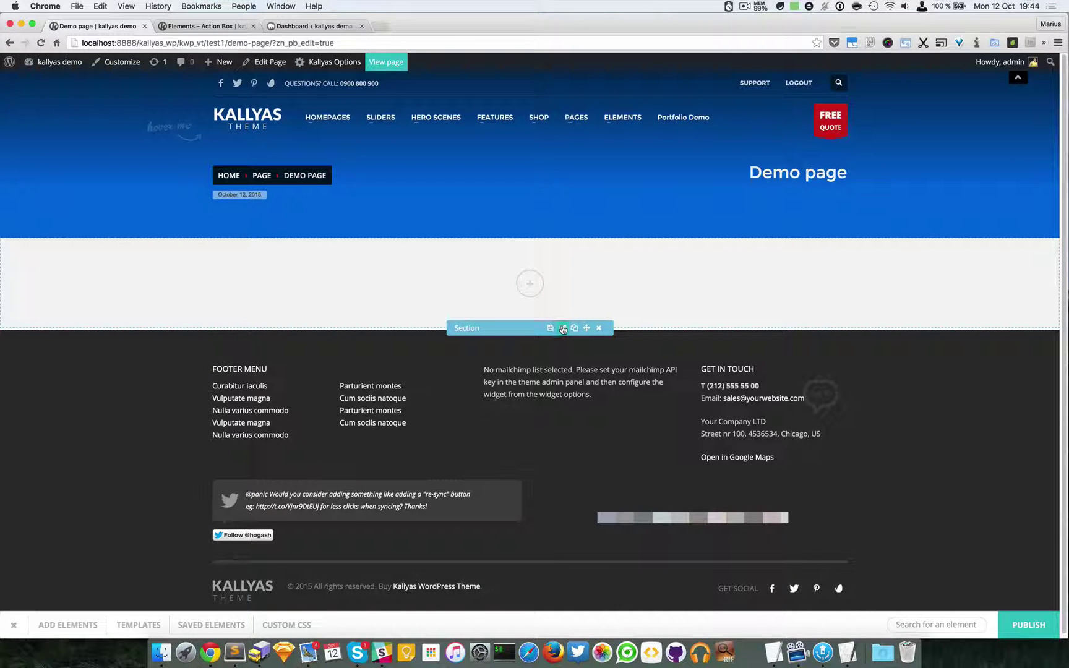
pyautogui.moveTo(563, 330); pyautogui.dragTo(513, 384)
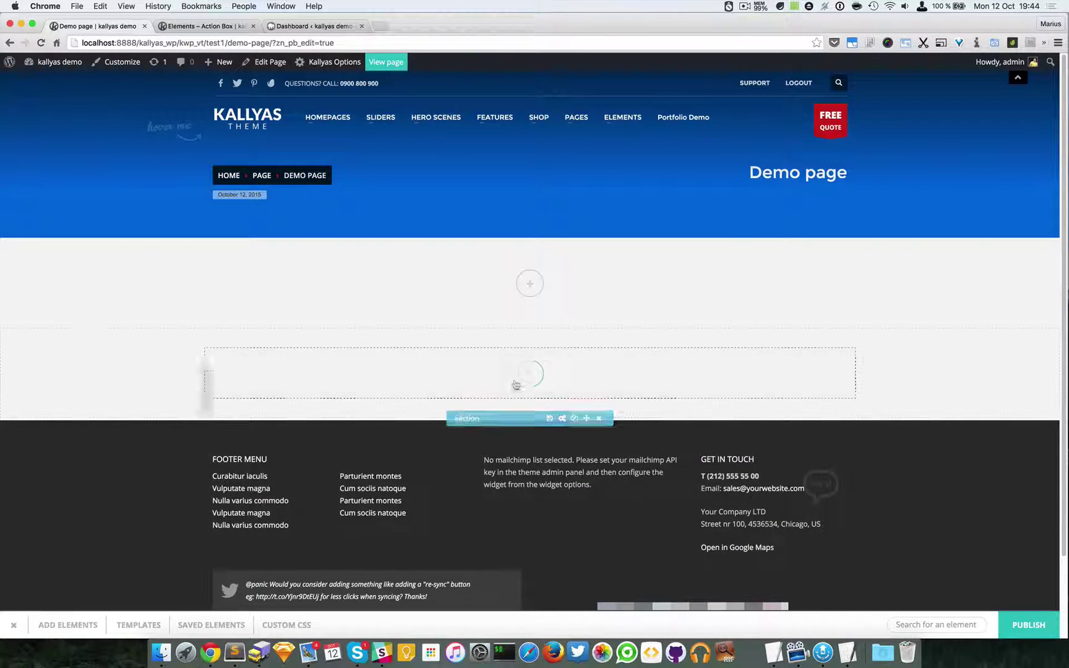
pyautogui.click(562, 419)
pyautogui.click(413, 268)
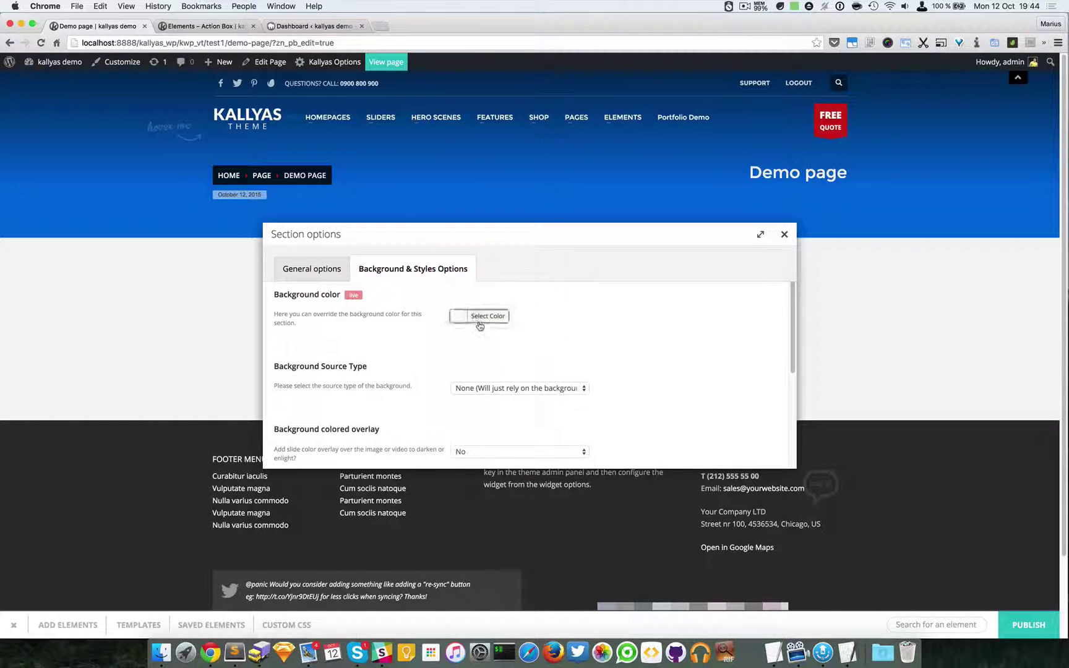
pyautogui.click(479, 317)
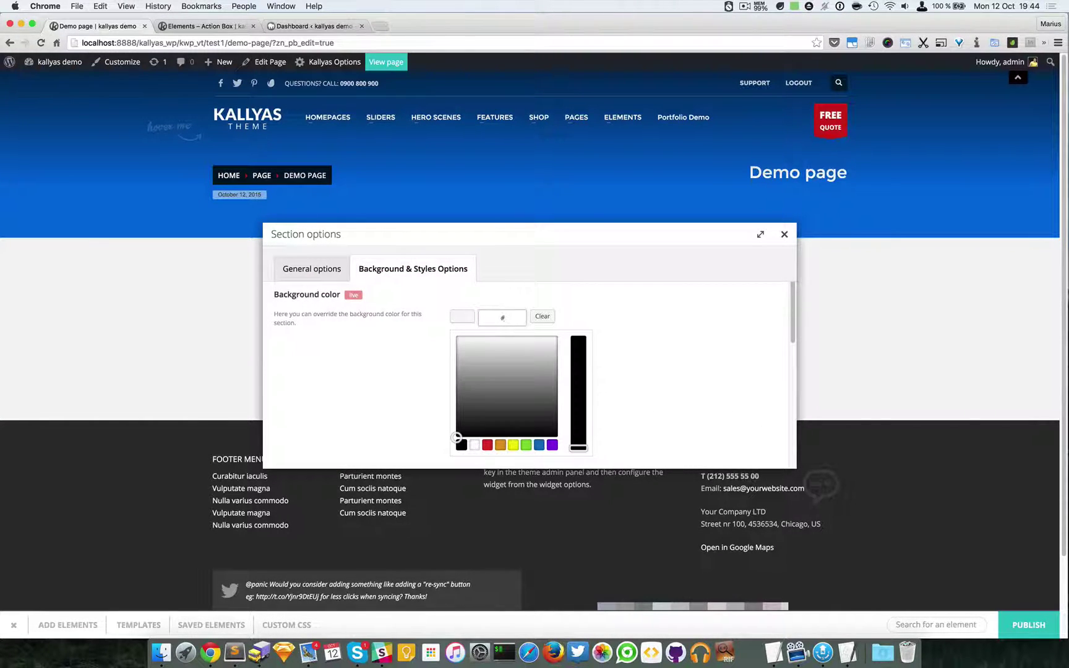
pyautogui.write('#cd2122')
pyautogui.click(627, 319)
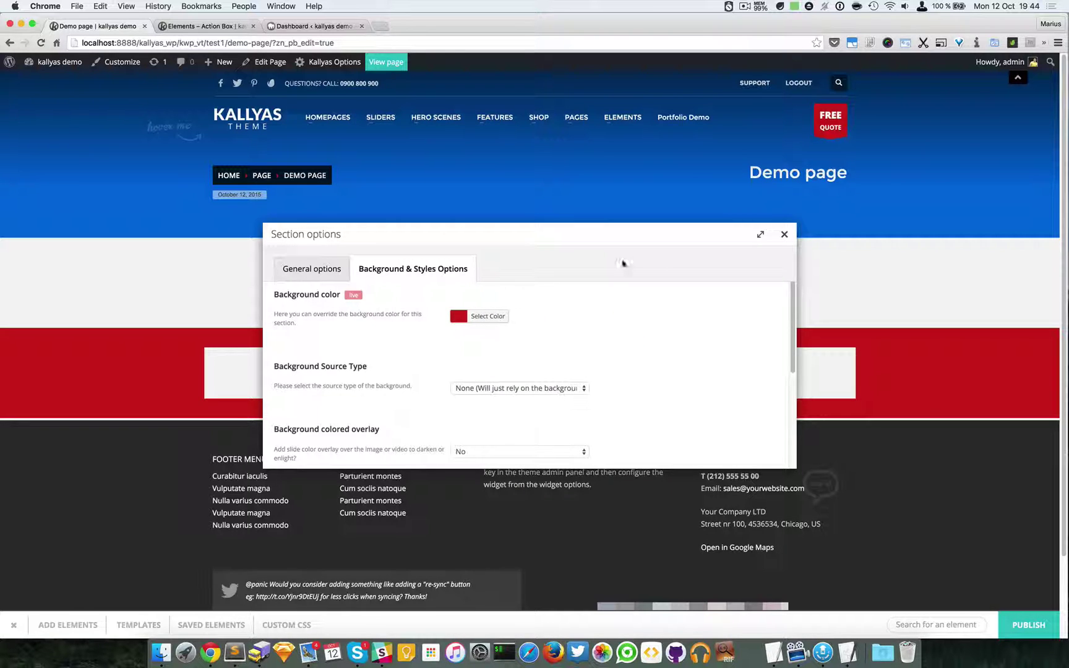
pyautogui.click(784, 234)
# - Set the red section's column width to 8/12
pyautogui.click(208, 379)
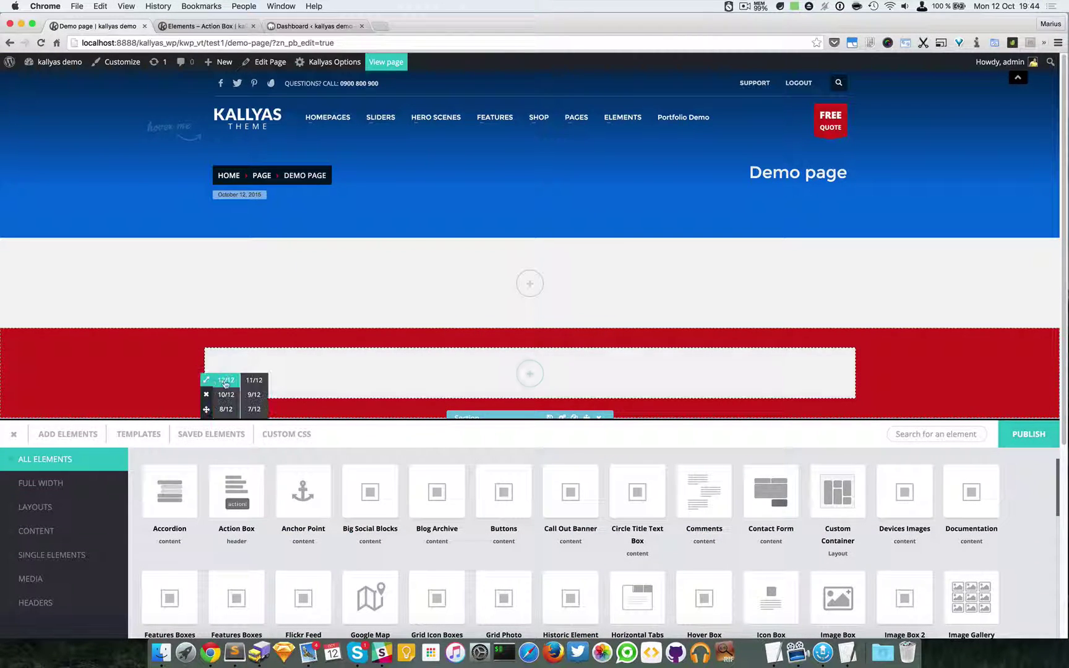
pyautogui.scroll(-1, 230, 402)
pyautogui.click(225, 380)
# - Search 'title' and drop a Title Element into the column, opening its options
pyautogui.click(936, 434)
pyautogui.write('title')
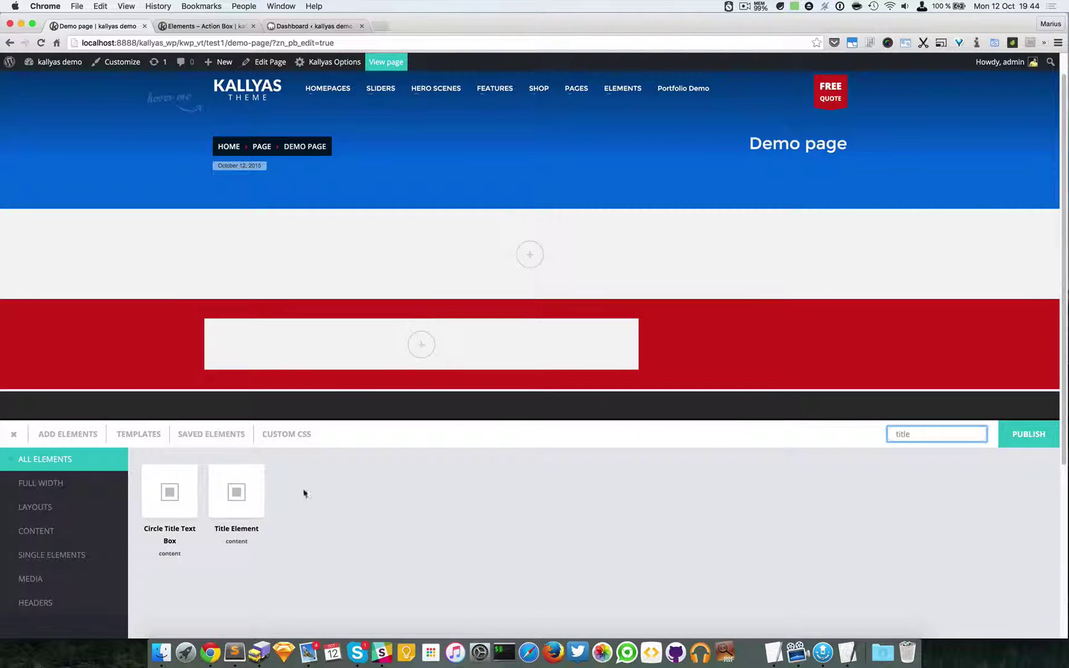
pyautogui.moveTo(244, 495); pyautogui.dragTo(490, 387)
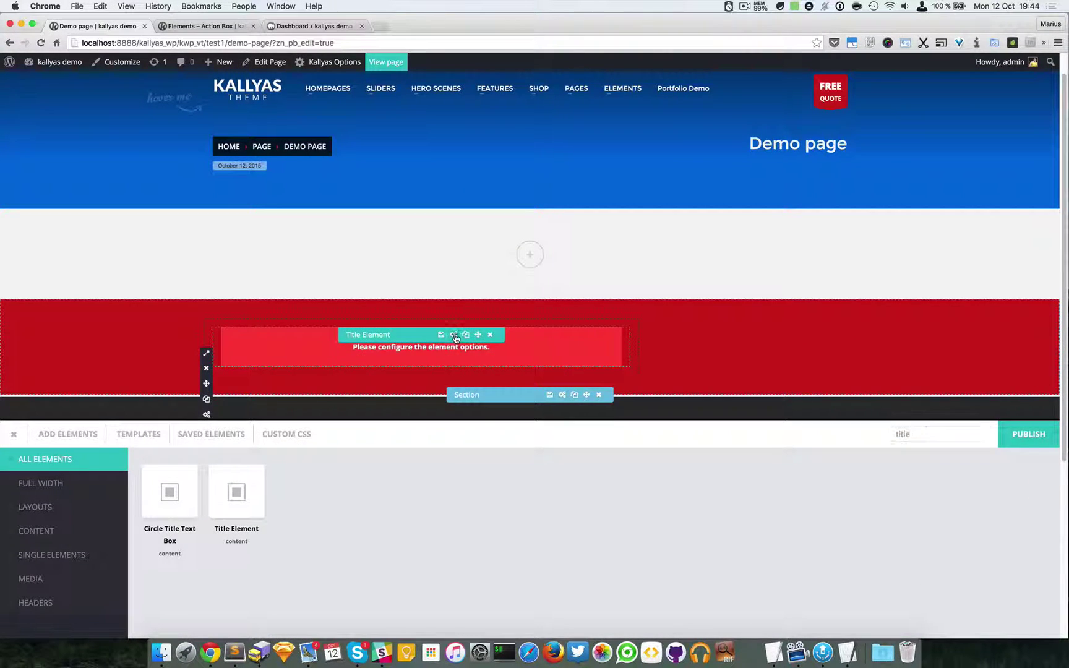
pyautogui.click(455, 335)
# - Paste the Classic demo heading into the Title field, then select the Classic subtitle line
pyautogui.click(206, 26)
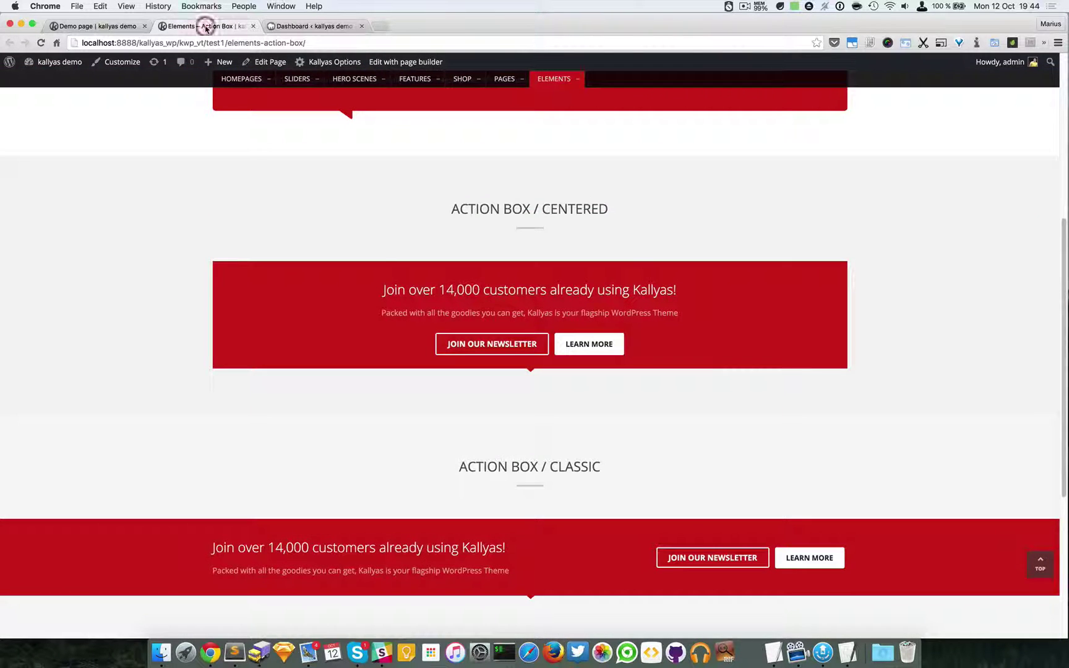
pyautogui.scroll(-1, 390, 387)
pyautogui.moveTo(214, 533); pyautogui.dragTo(502, 536)
pyautogui.press('super+c')
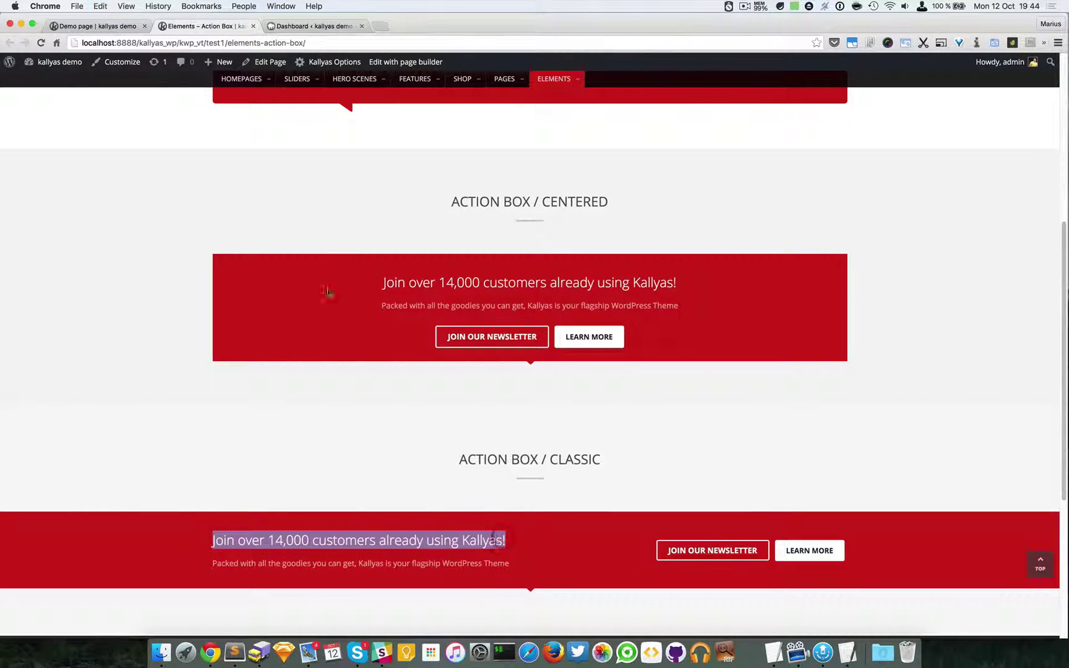
pyautogui.click(111, 26)
pyautogui.click(475, 351)
pyautogui.press('super+v')
pyautogui.click(204, 26)
pyautogui.moveTo(517, 564); pyautogui.dragTo(211, 564)
pyautogui.press('super+c')
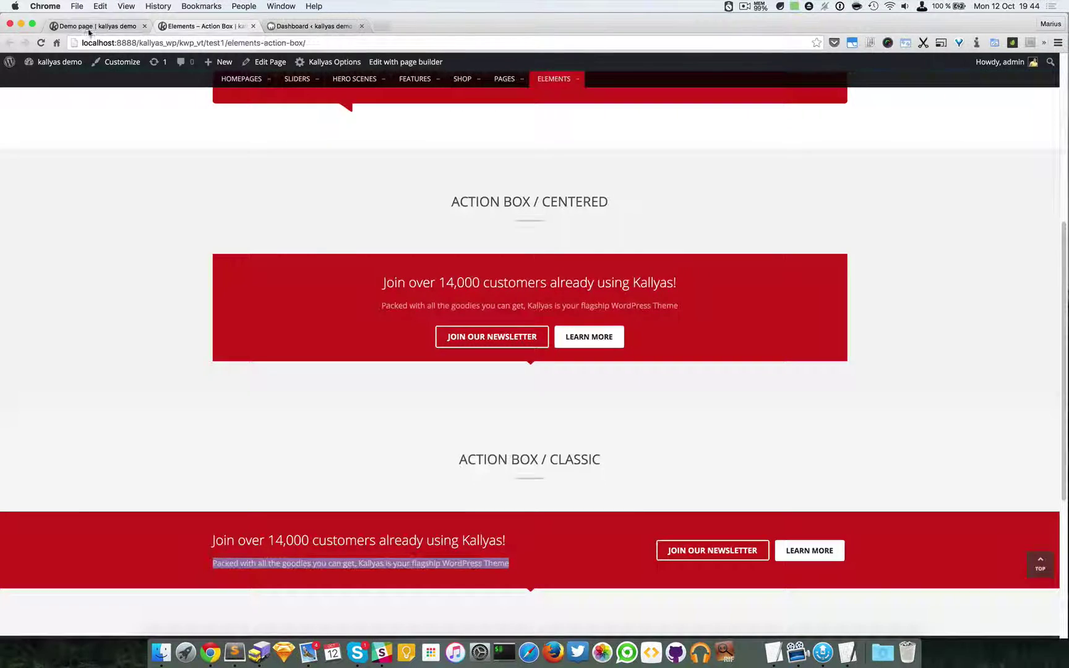
# - Paste the copied Classic tagline into the Sub Title field
pyautogui.click(93, 26)
pyautogui.click(498, 434)
pyautogui.press('super+v')
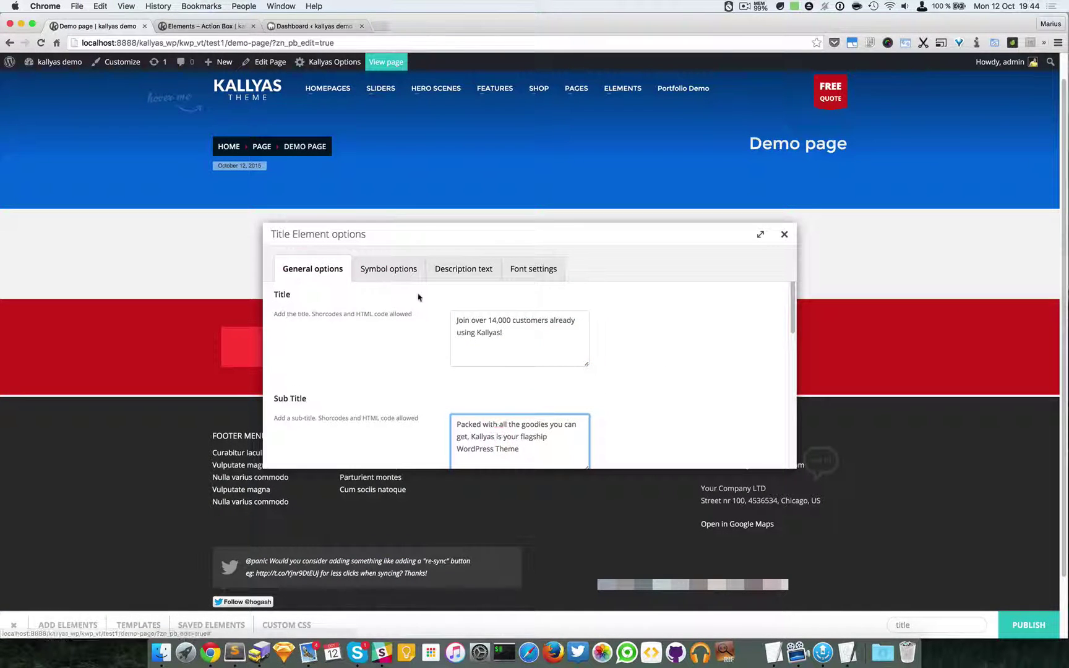
# - Align the title Left and set the text colour theme to Light Colors
pyautogui.scroll(-5, 391, 386)
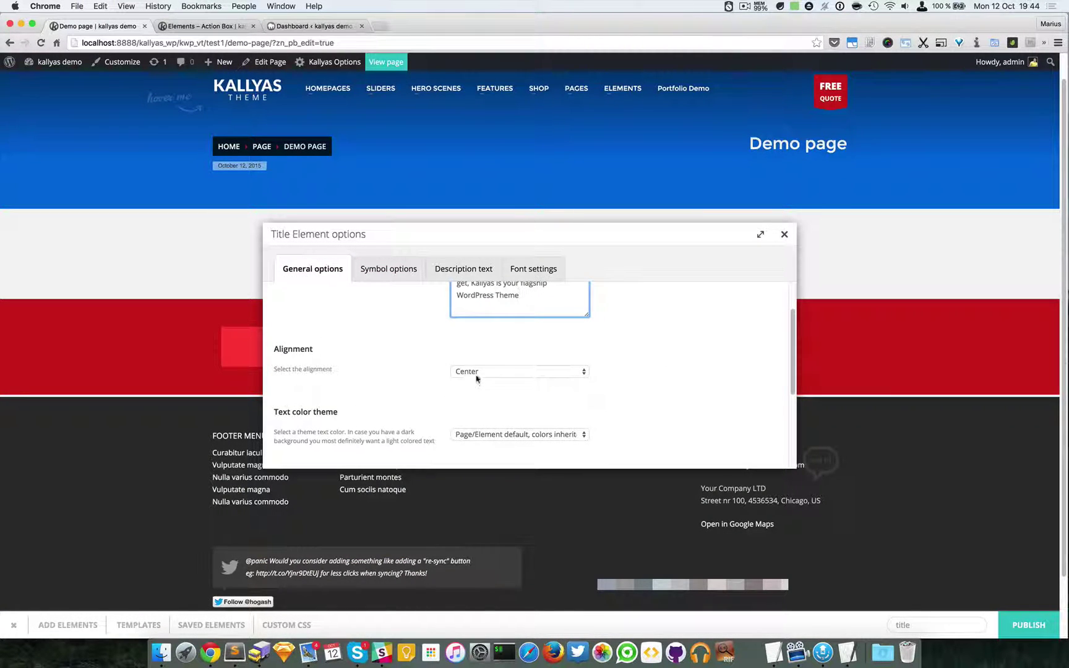
pyautogui.click(481, 373)
pyautogui.click(484, 381)
pyautogui.scroll(-1, 422, 394)
pyautogui.scroll(-1, 423, 393)
pyautogui.click(498, 398)
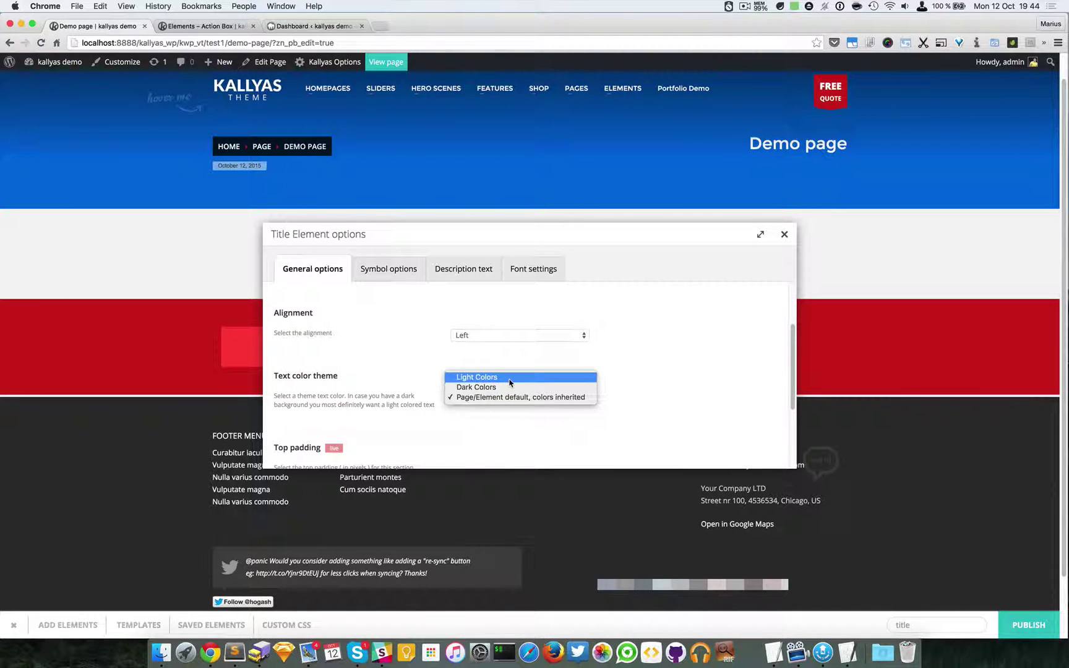
pyautogui.click(503, 377)
# - Set the title's font weight to 300 in the font settings
pyautogui.scroll(-4, 636, 394)
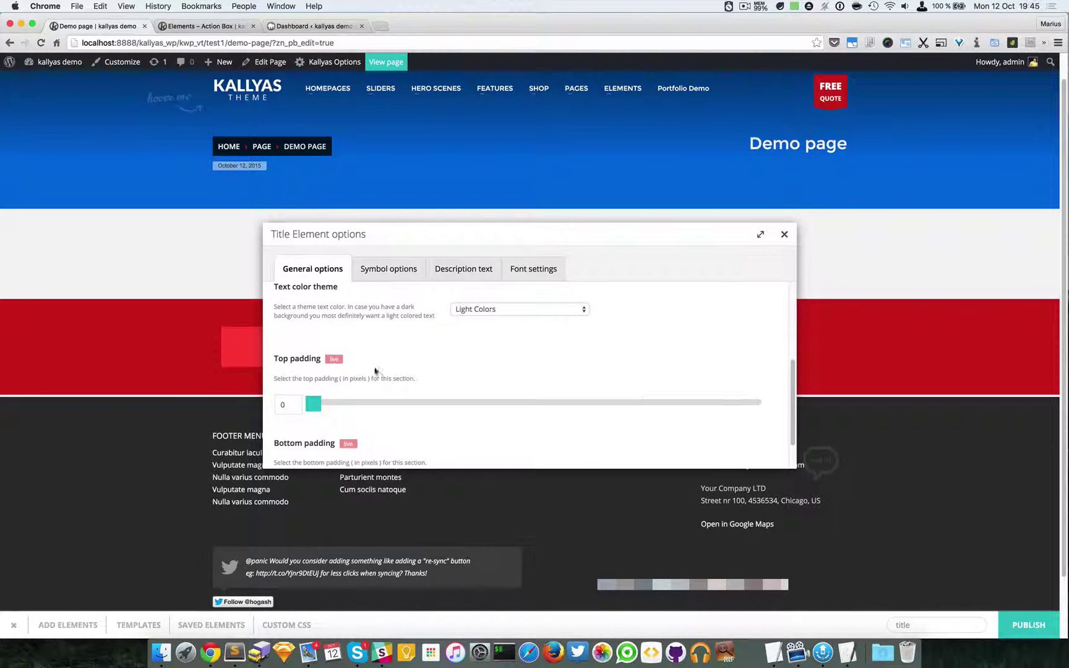
pyautogui.scroll(-1, 356, 384)
pyautogui.scroll(10, 351, 387)
pyautogui.click(368, 277)
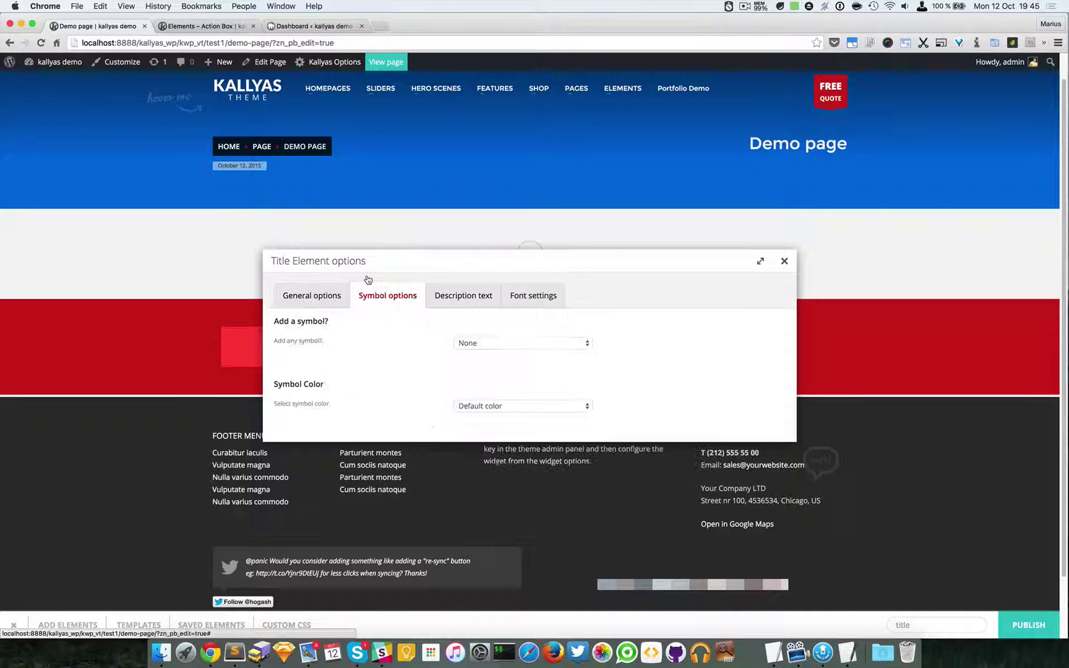
pyautogui.click(467, 296)
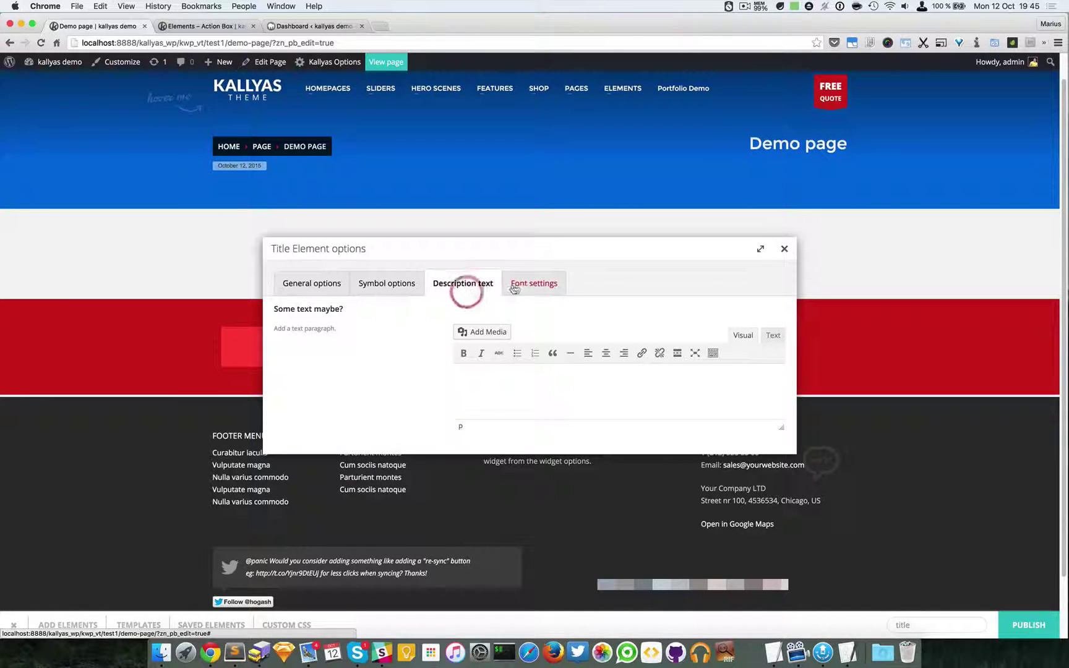
pyautogui.click(513, 288)
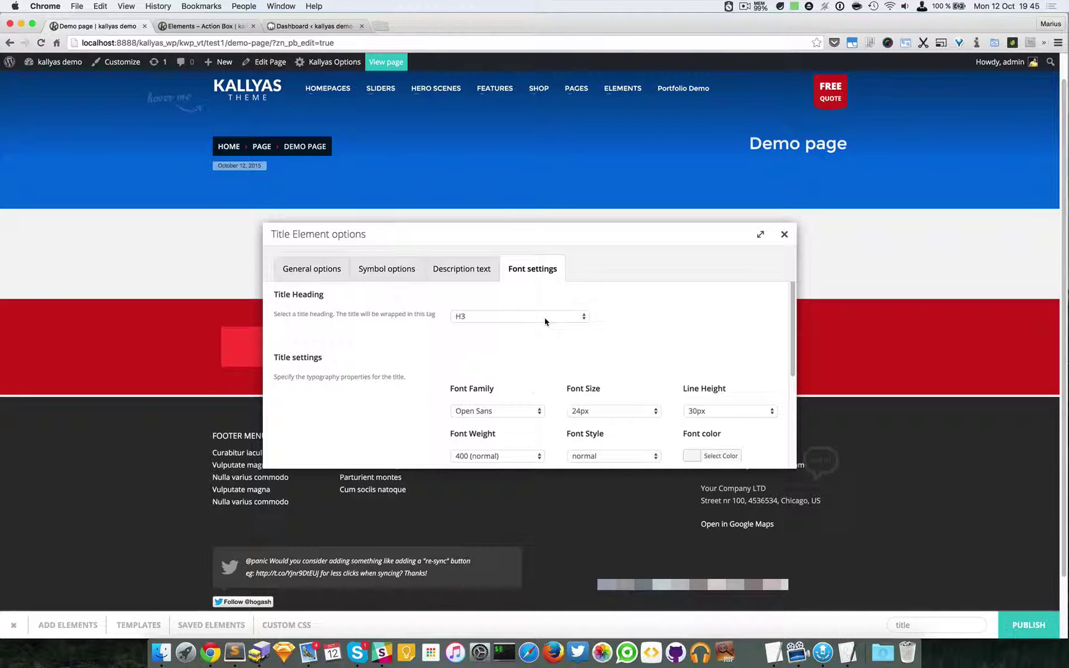
pyautogui.scroll(-2, 533, 384)
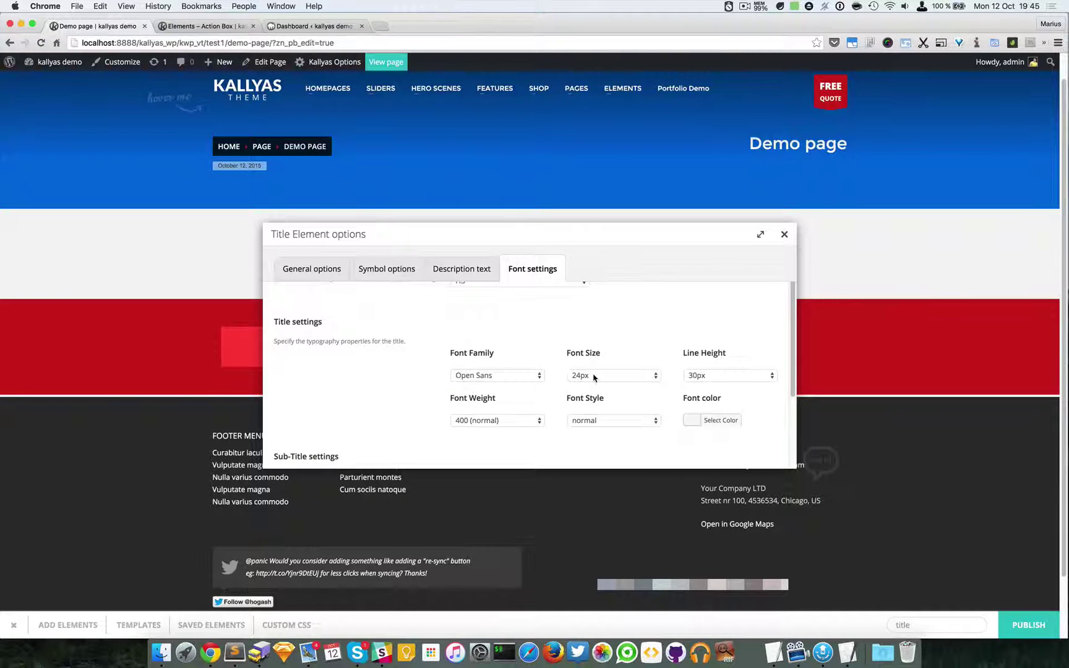
pyautogui.click(493, 422)
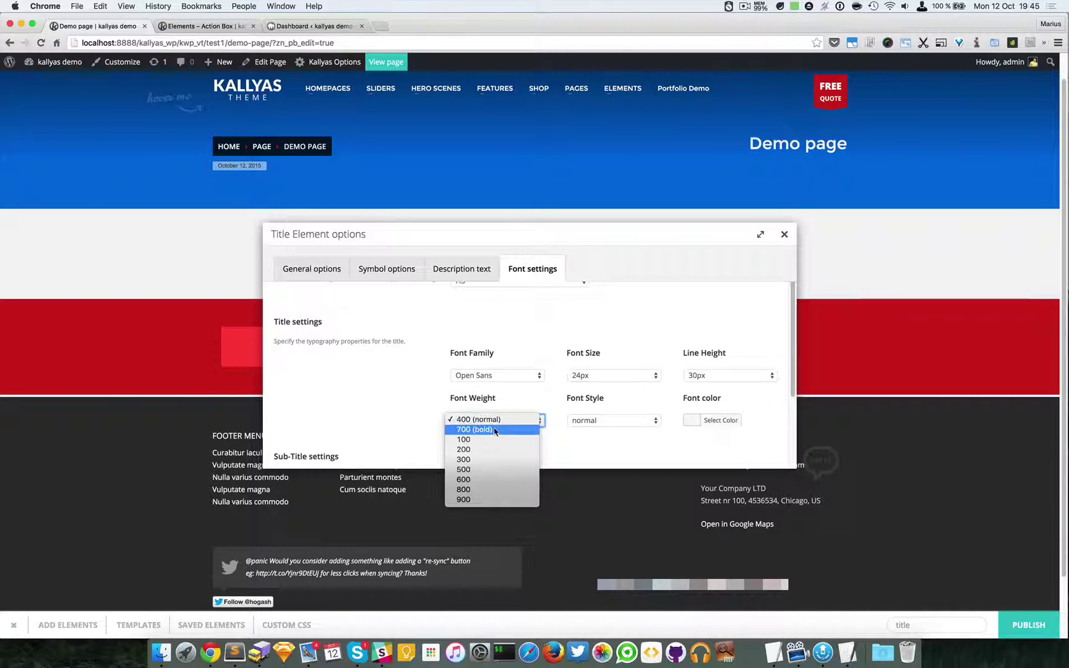
pyautogui.click(496, 459)
pyautogui.scroll(-3, 575, 379)
pyautogui.scroll(-1, 575, 380)
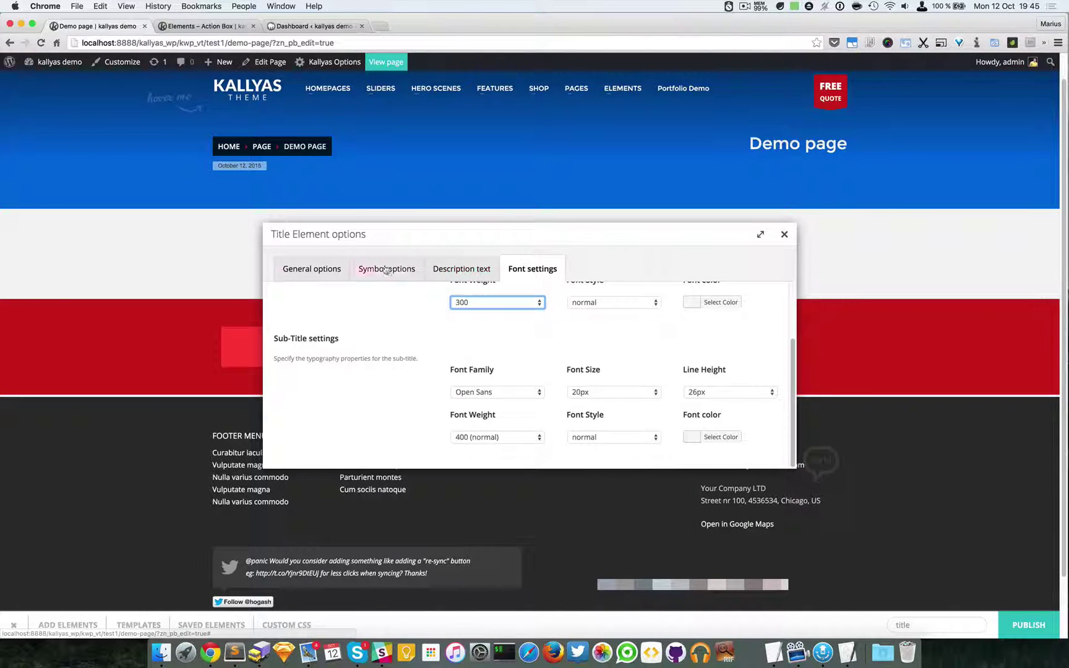
pyautogui.click(310, 268)
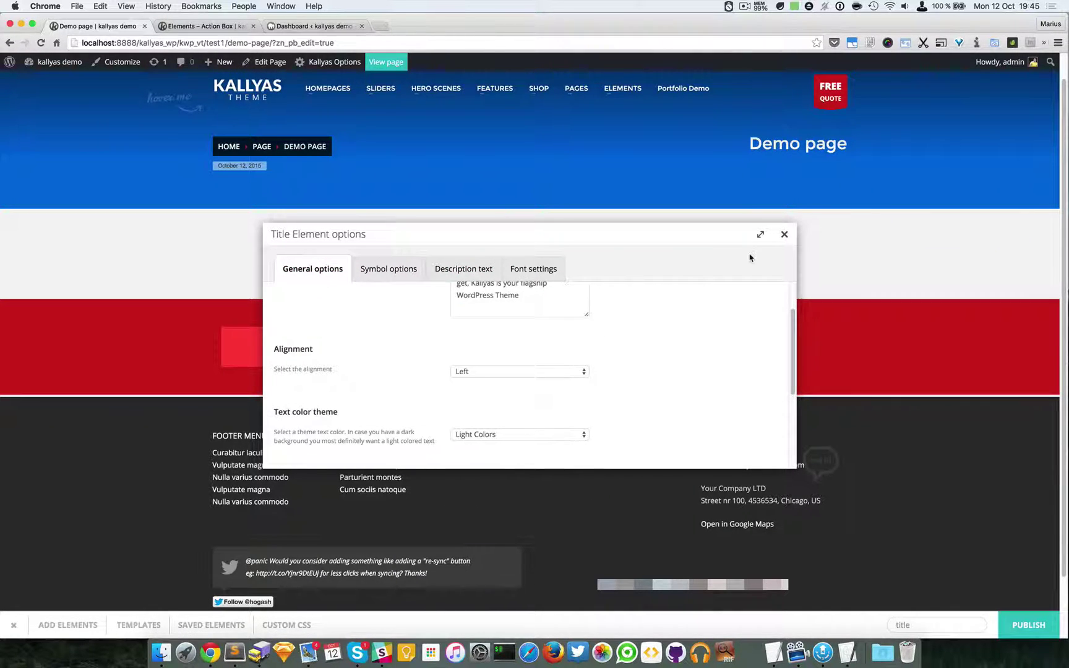
# - Close the title settings and drop a Column element into the red section
pyautogui.click(785, 234)
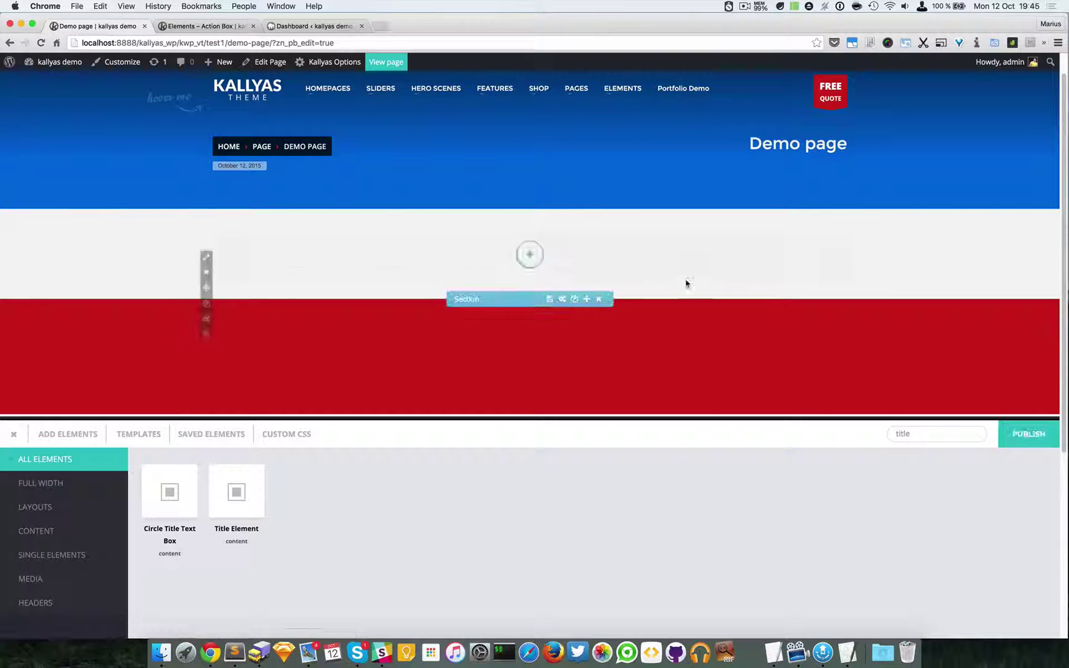
pyautogui.doubleClick(947, 433)
pyautogui.write('column')
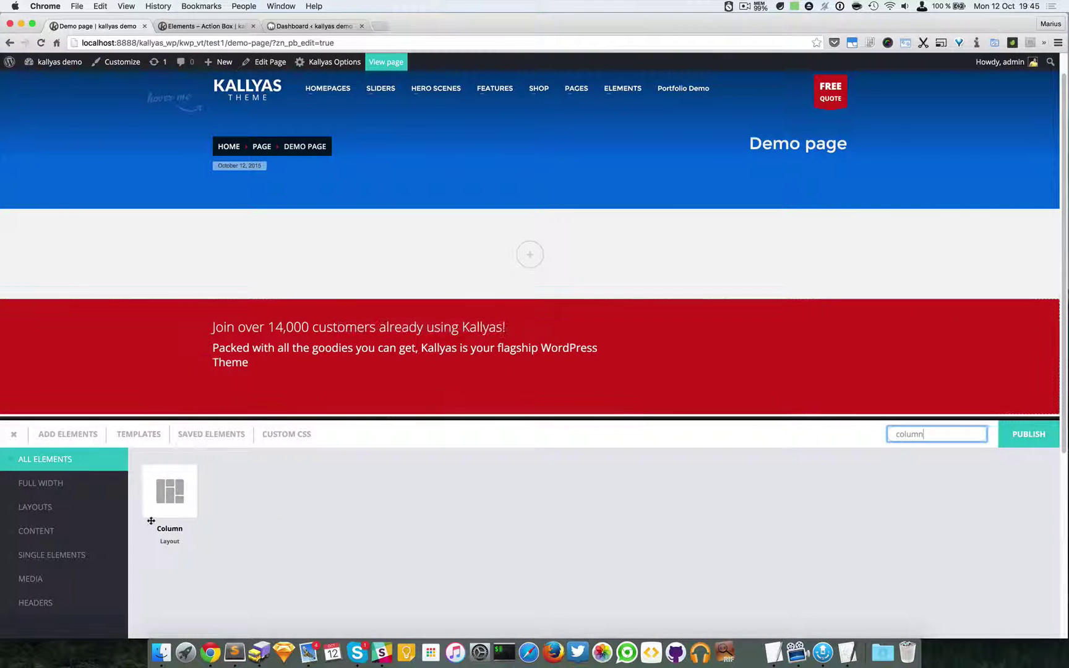
pyautogui.moveTo(169, 495); pyautogui.dragTo(747, 346)
# - Resize the new right-hand column to 4/12 width
pyautogui.scroll(-2, 715, 343)
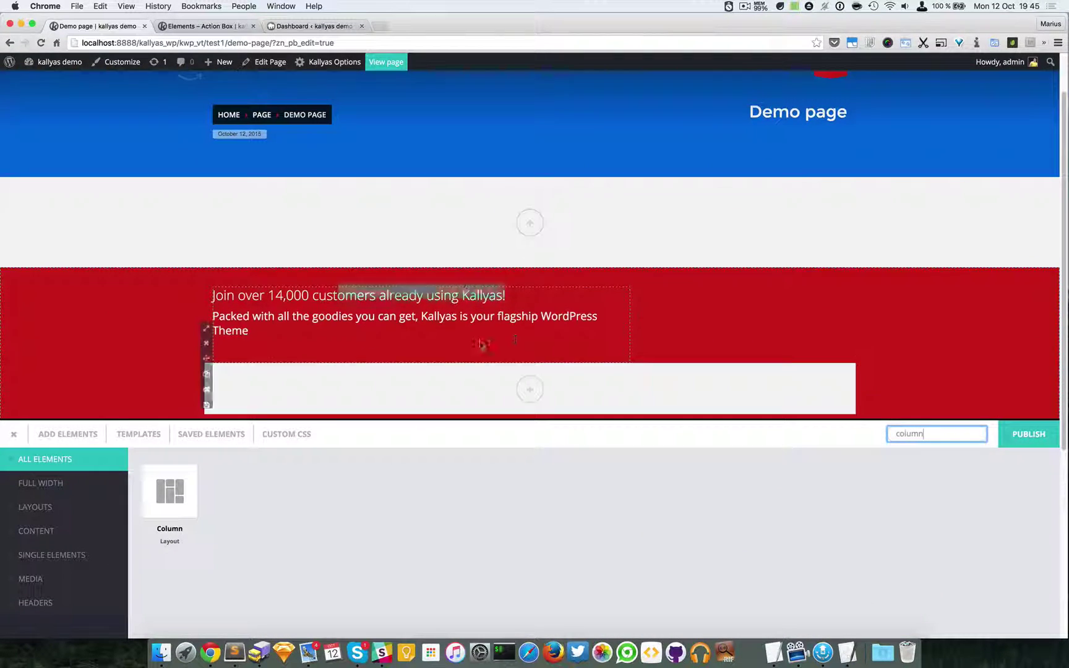
pyautogui.moveTo(206, 351)
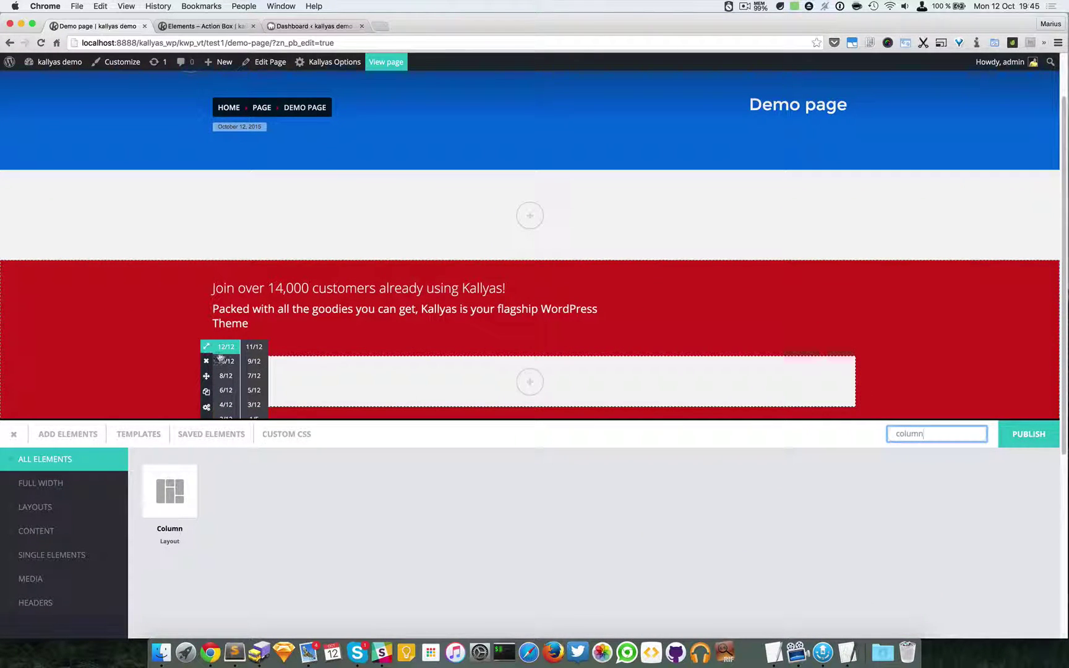
pyautogui.click(226, 405)
pyautogui.doubleClick(970, 435)
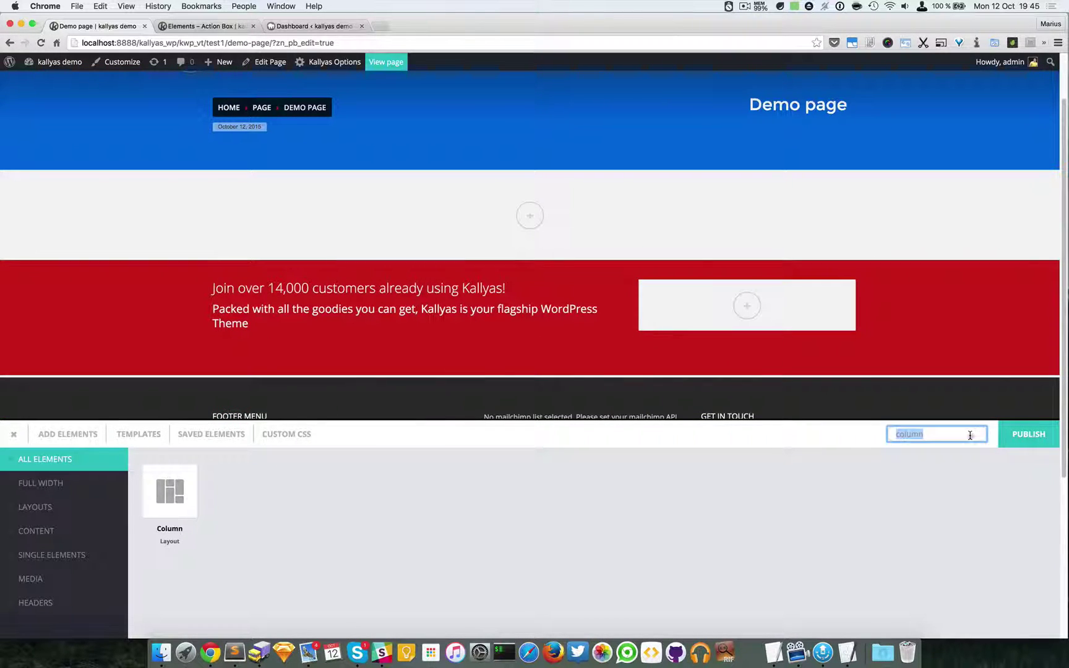
# - Drop a Buttons element into the column, align it right, and add a button
pyautogui.write('butt')
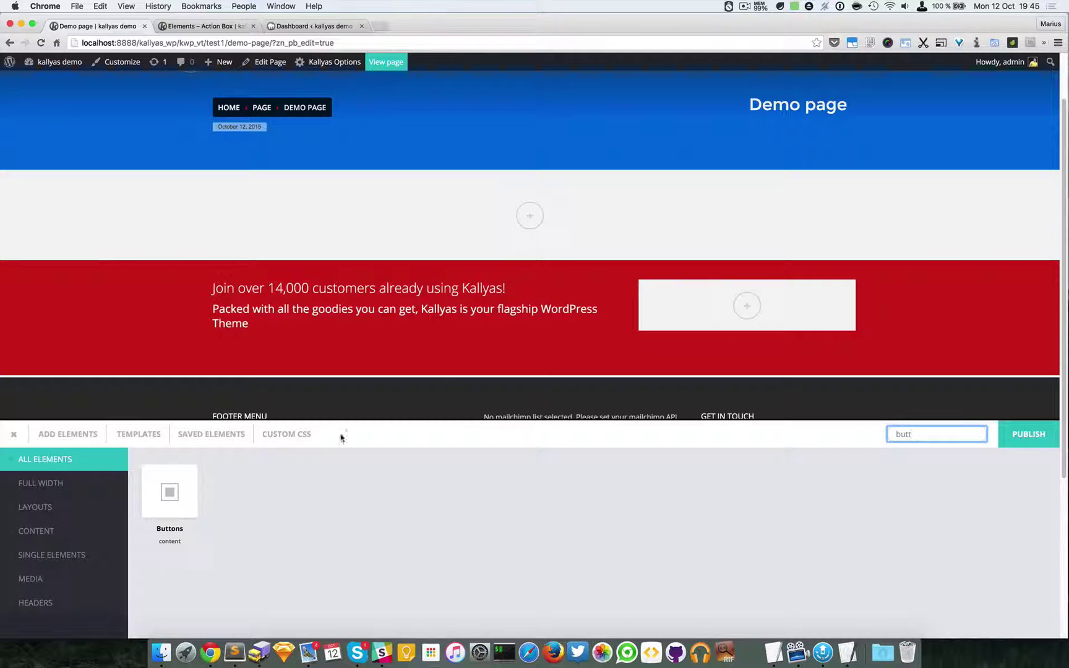
pyautogui.moveTo(180, 495); pyautogui.dragTo(823, 320)
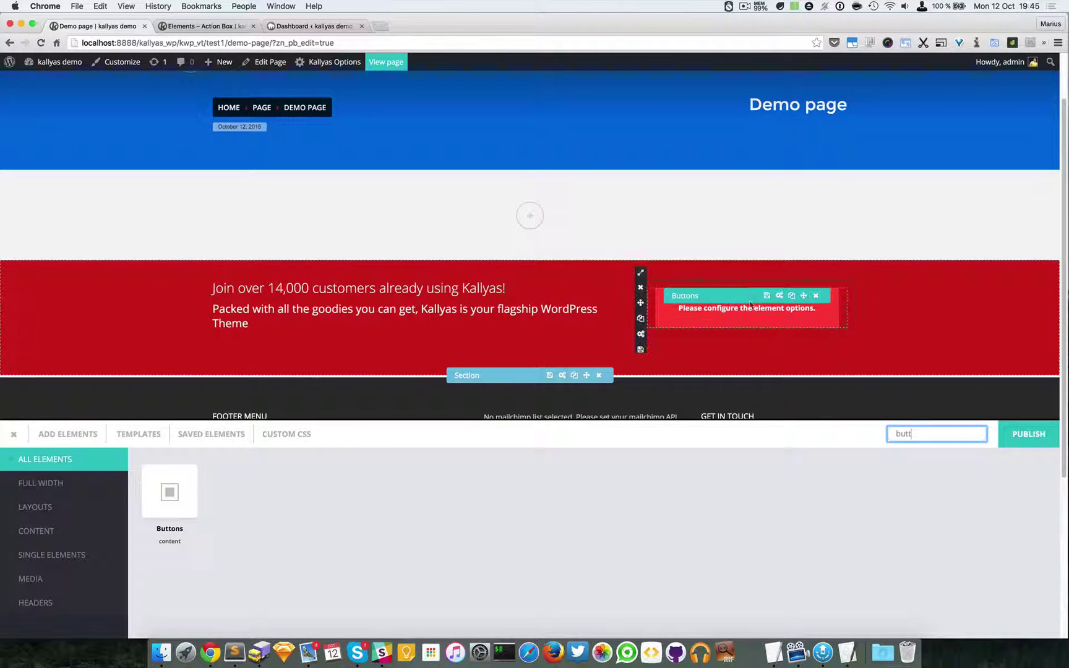
pyautogui.click(779, 296)
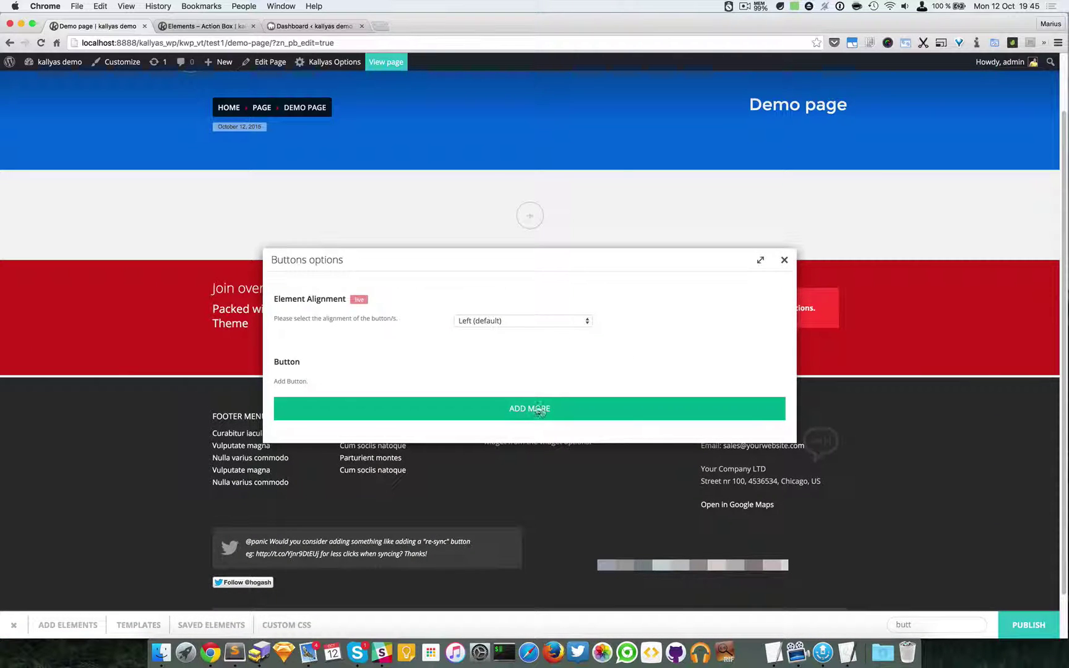
pyautogui.click(537, 321)
pyautogui.click(537, 331)
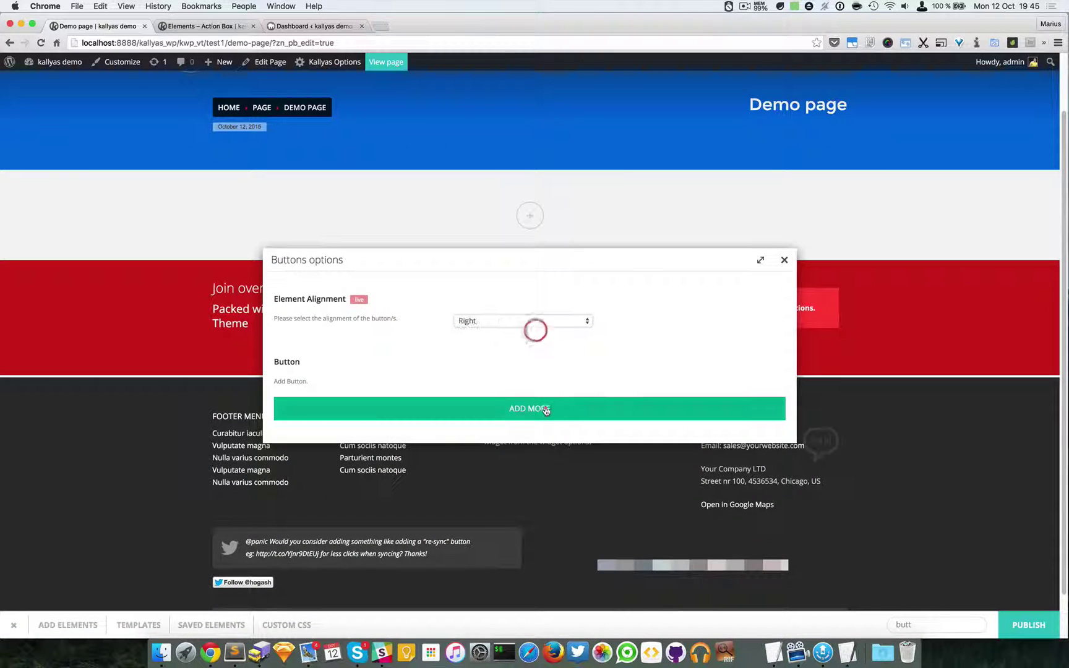
pyautogui.click(545, 411)
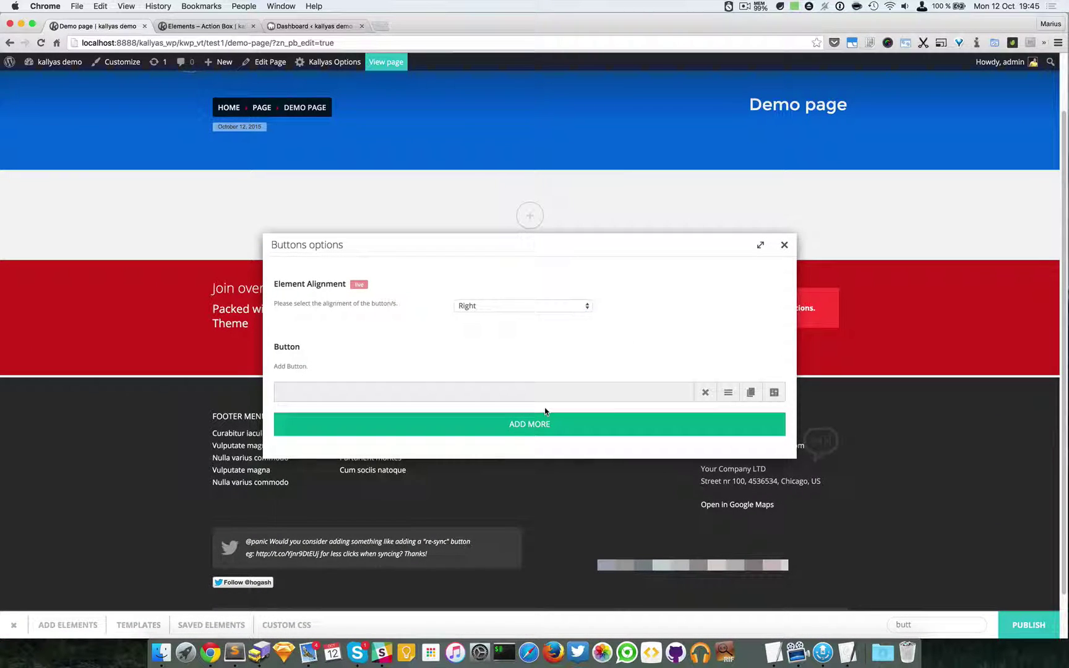
# - Give the button text 'U', link '#' and the Flat (white) style
pyautogui.click(774, 392)
pyautogui.click(554, 304)
pyautogui.write('UTTON')
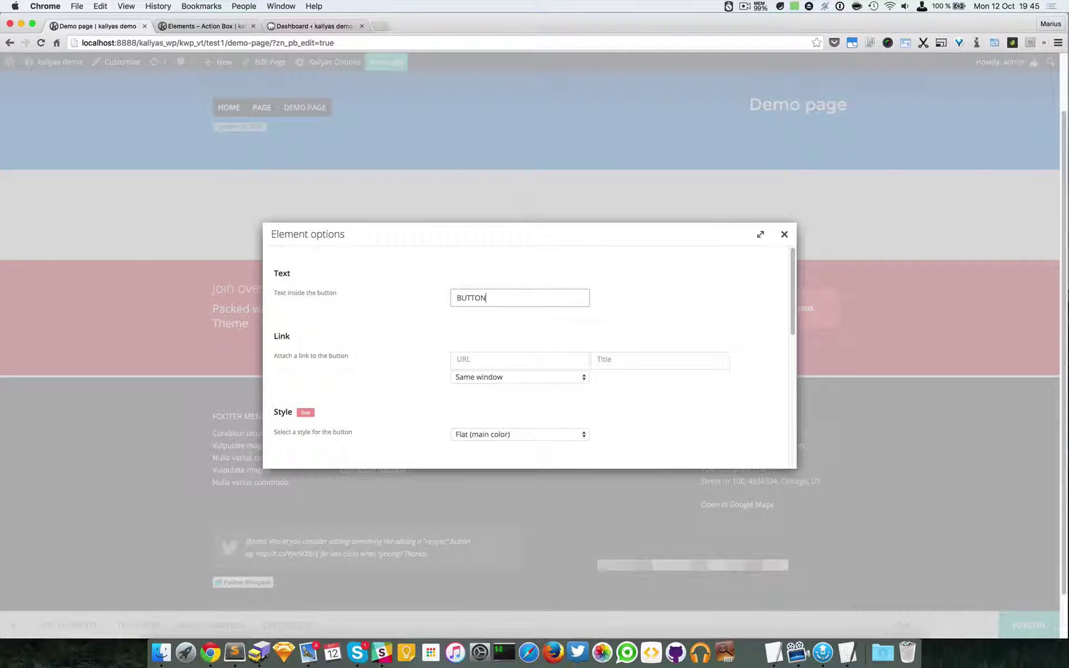
pyautogui.click(545, 358)
pyautogui.write('#')
pyautogui.scroll(-1, 616, 430)
pyautogui.click(537, 420)
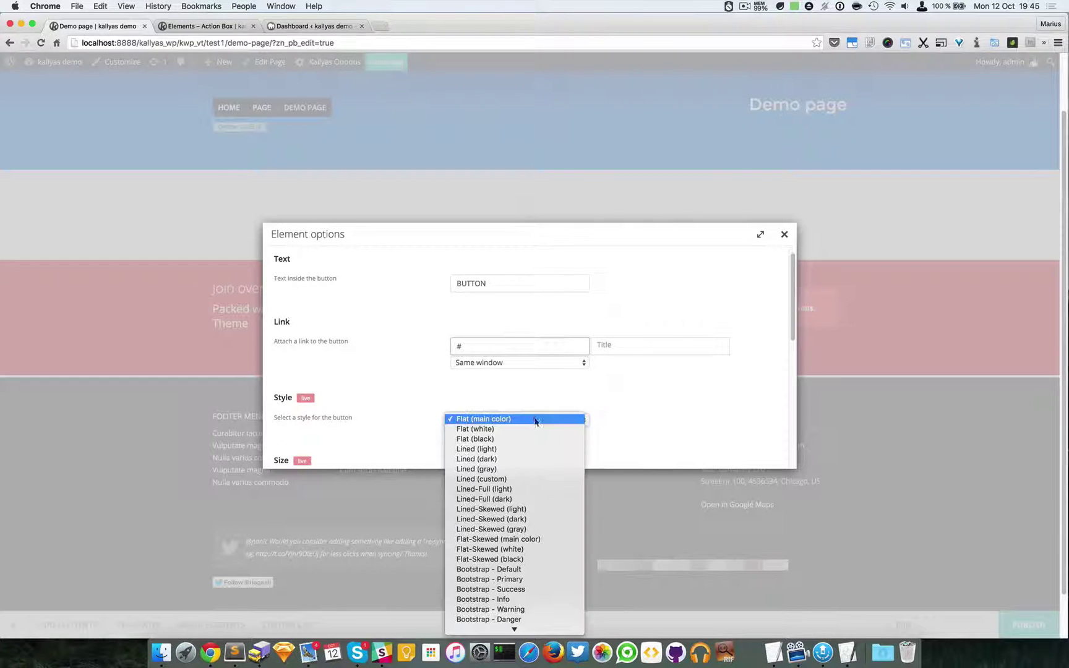
pyautogui.click(536, 428)
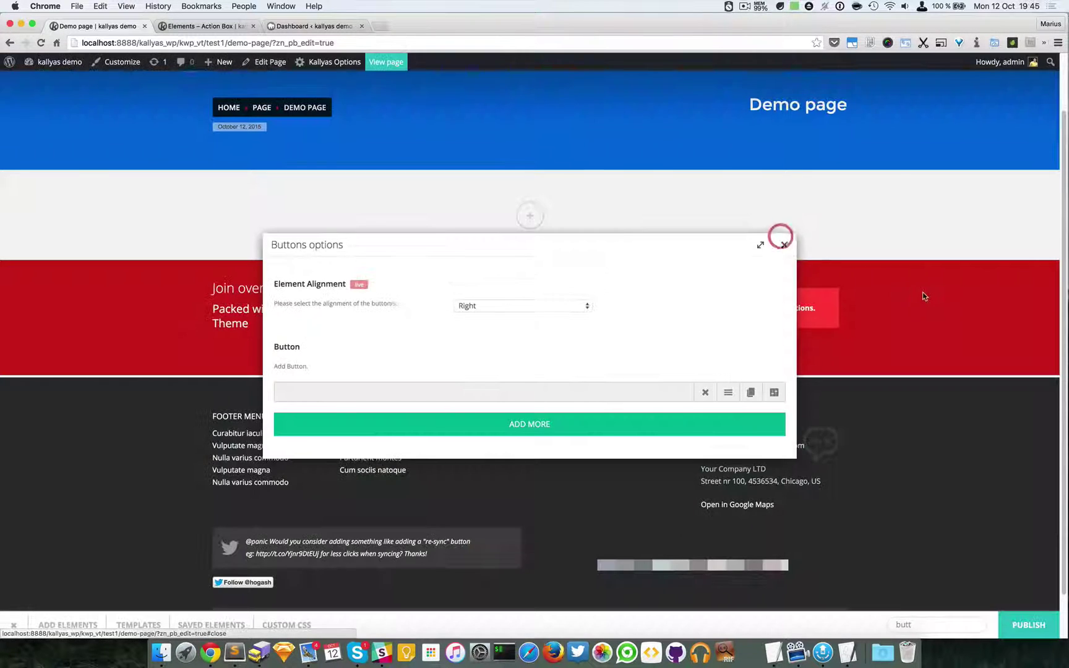
pyautogui.click(784, 245)
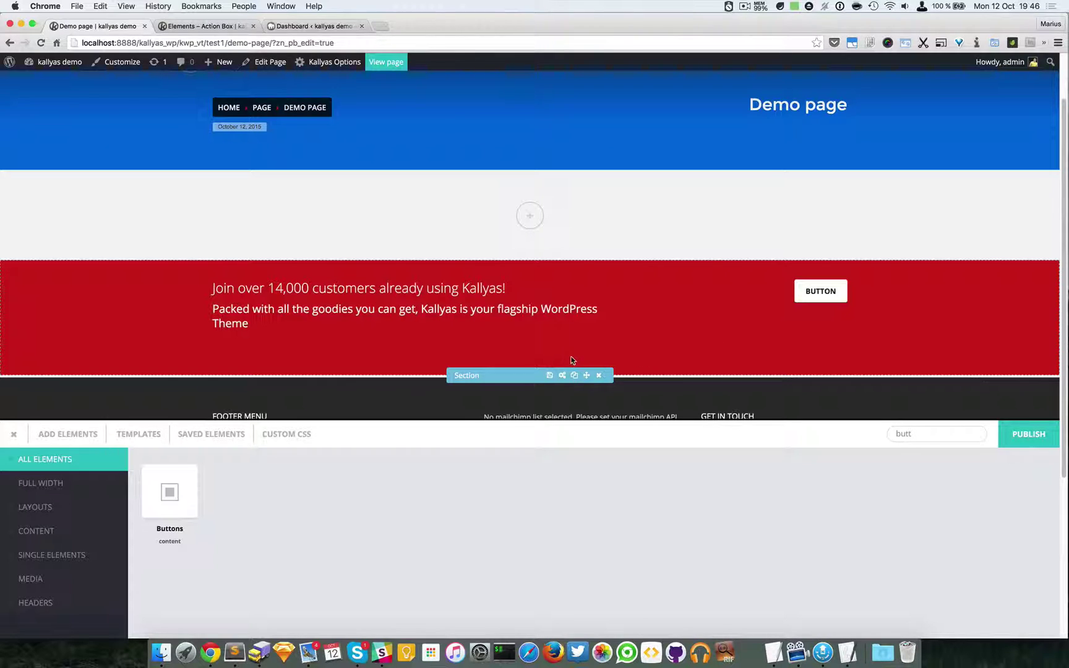
# - Delete the red section and place an Action Box element below the header instead
pyautogui.click(599, 375)
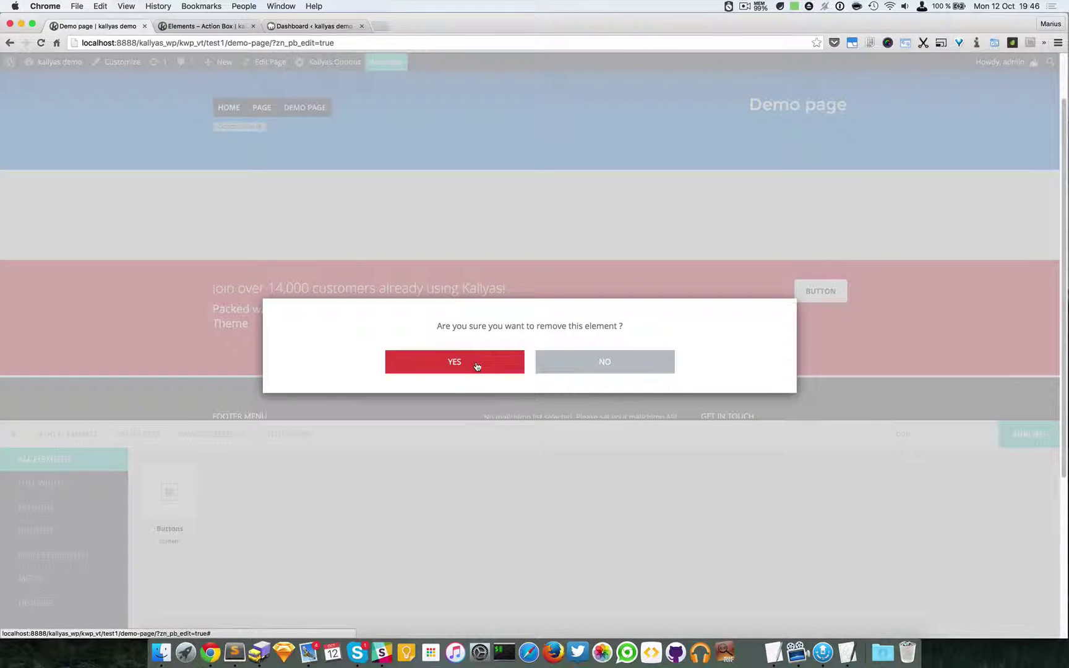
pyautogui.click(477, 366)
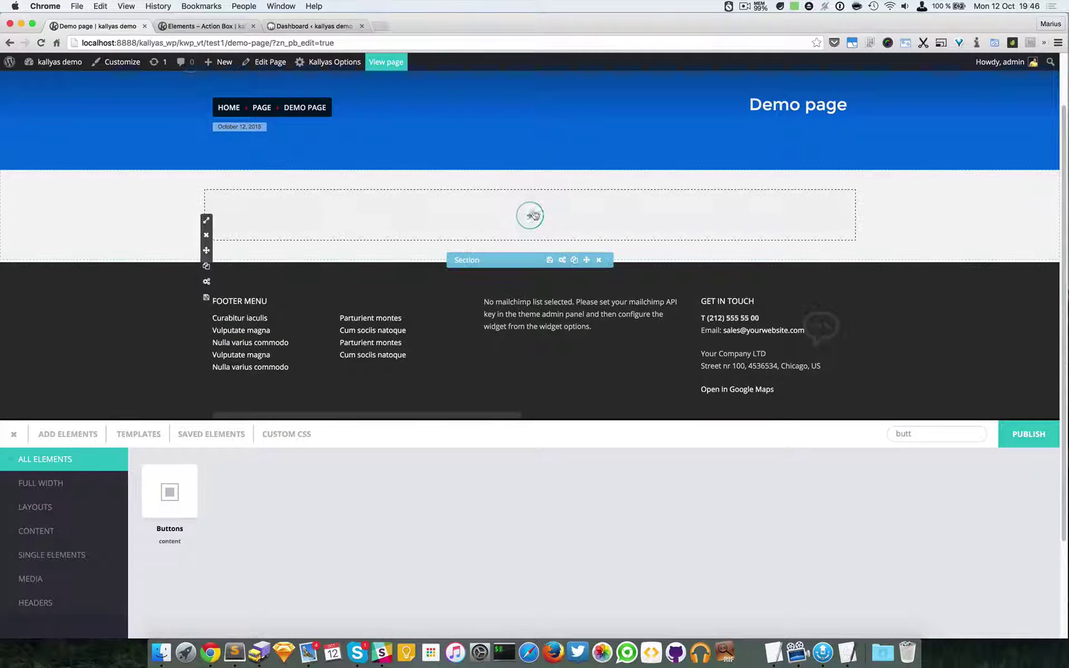
pyautogui.doubleClick(923, 438)
pyautogui.write('ACTION')
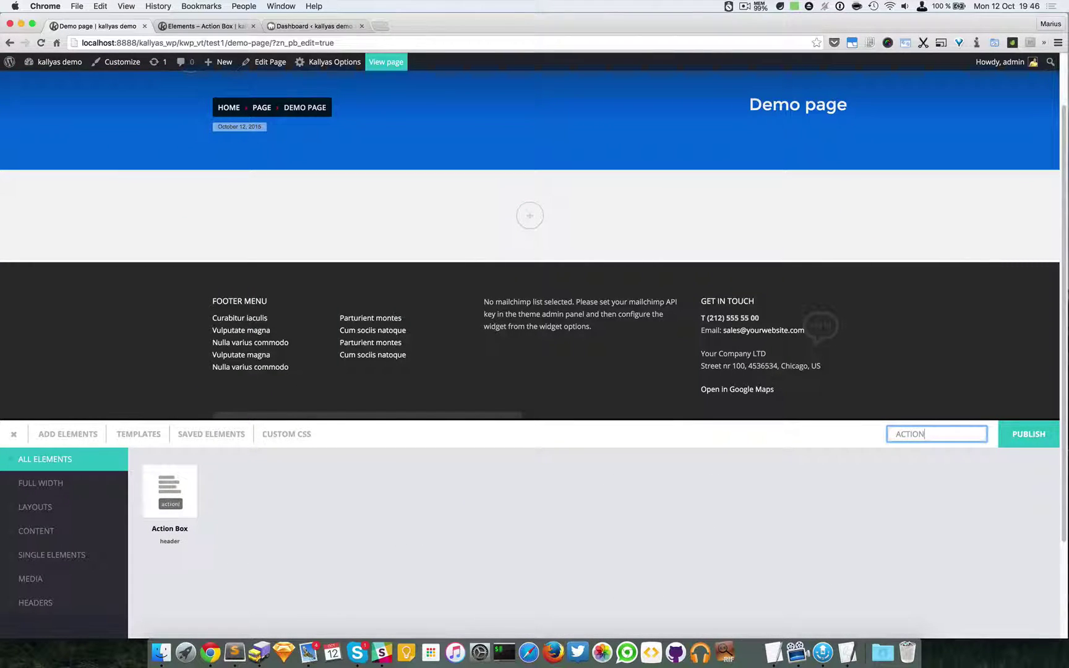
pyautogui.moveTo(176, 494); pyautogui.dragTo(519, 338)
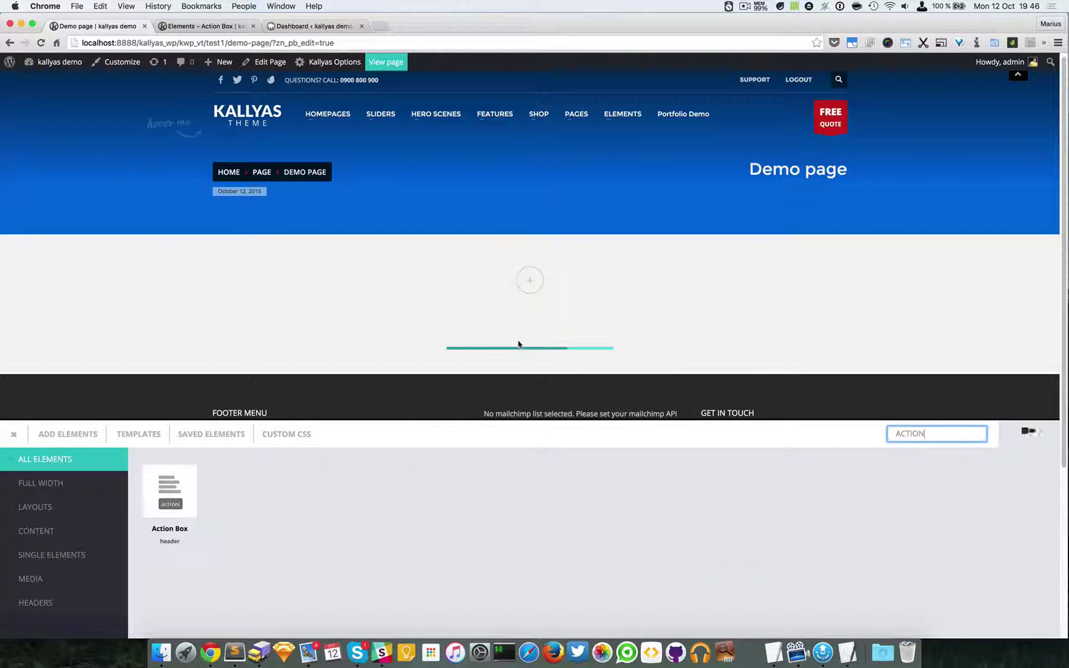
pyautogui.moveTo(564, 336)
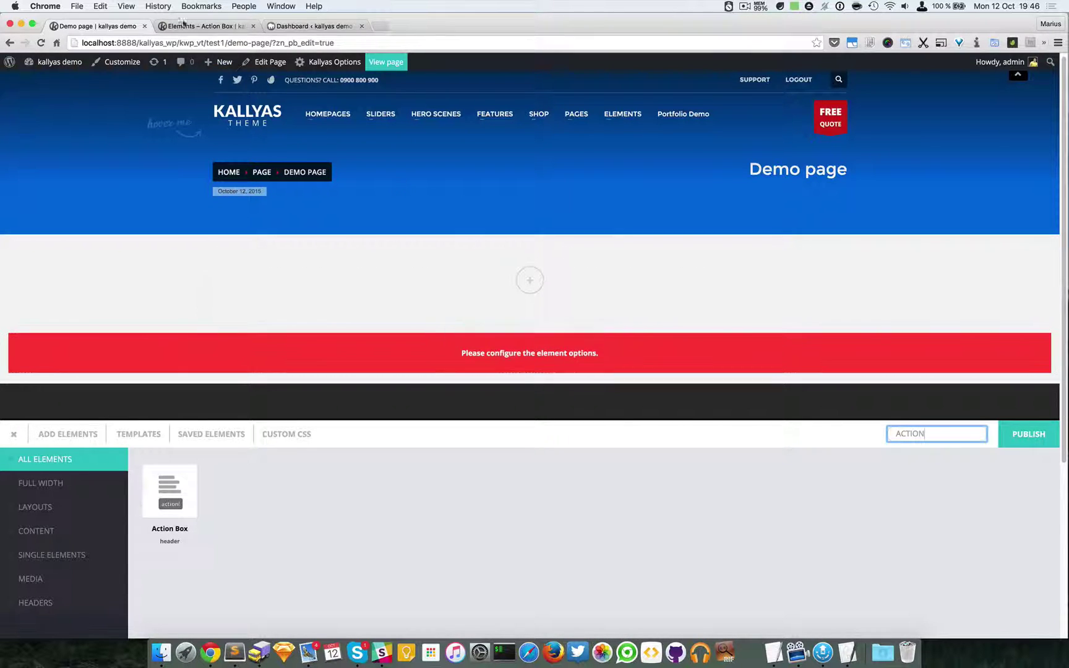
pyautogui.hotkey('ctrl', 'Tab')
# - Clear the stray text selection on the Action Box demo page
pyautogui.click(679, 303)
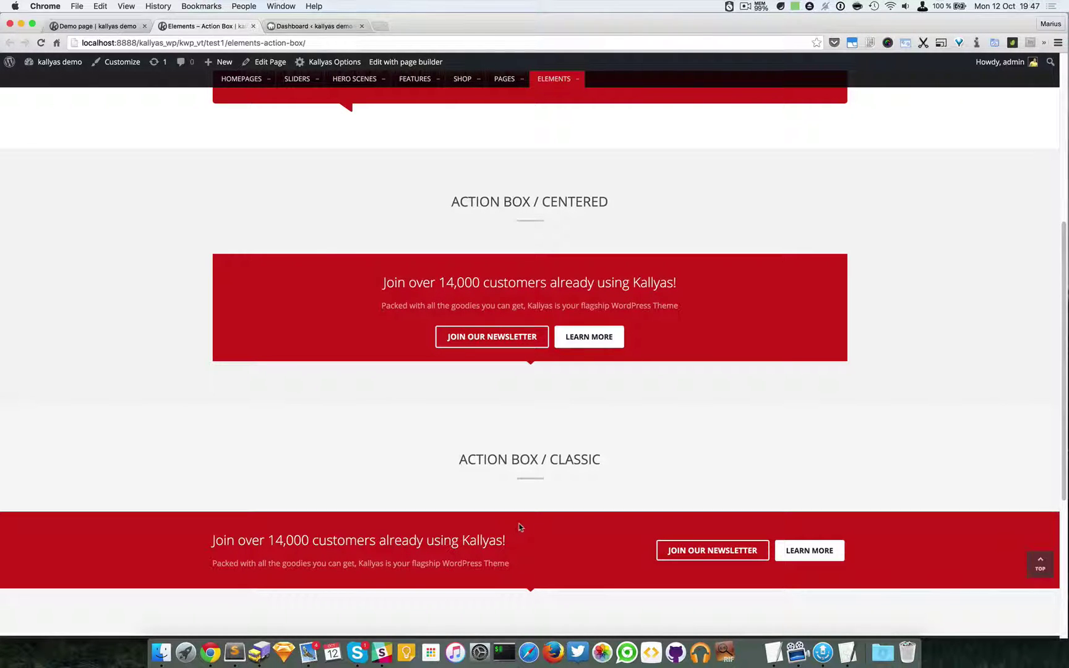
# - Place an Action Box on the Demo page and open its settings, keeping Style 1
pyautogui.hotkey('ctrl', 'shift', 'Tab')
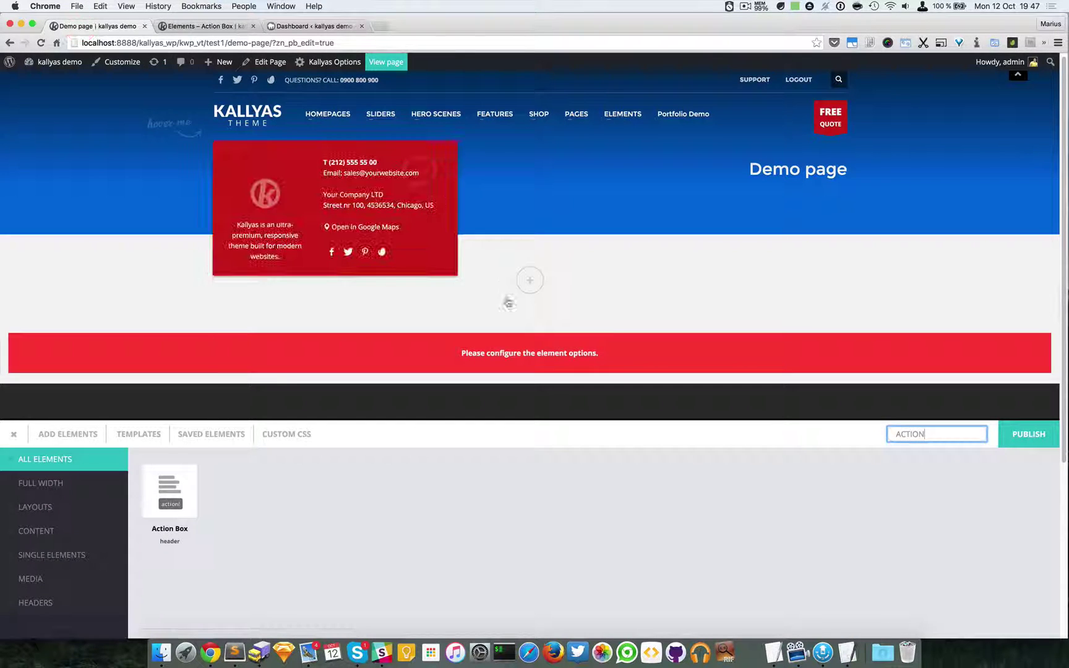
pyautogui.moveTo(518, 317); pyautogui.dragTo(529, 331)
pyautogui.click(568, 337)
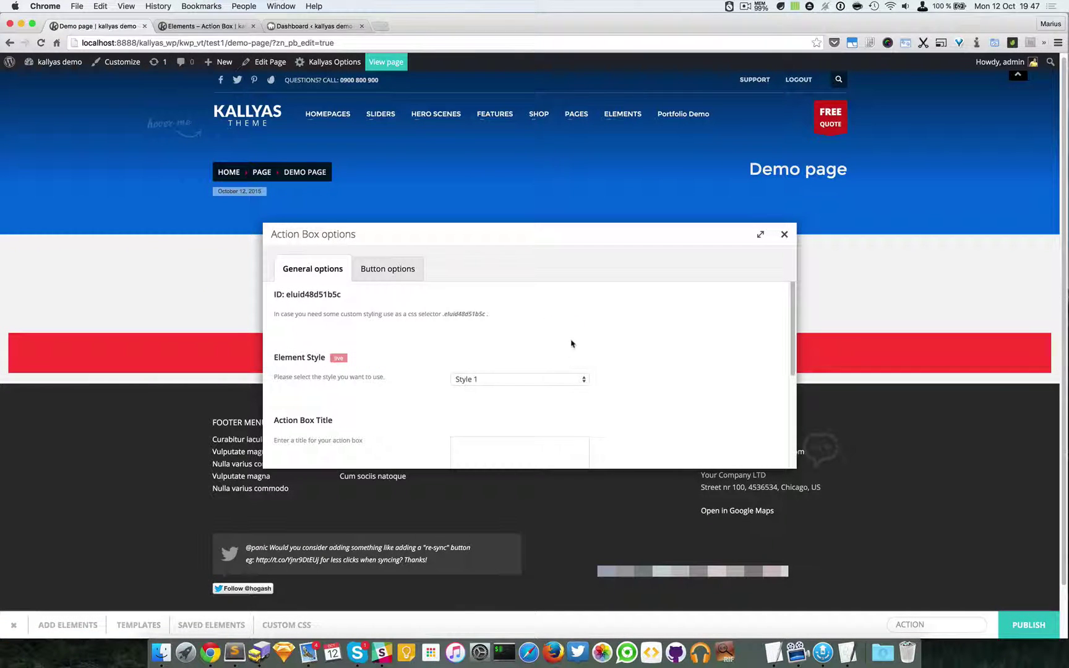
pyautogui.click(507, 379)
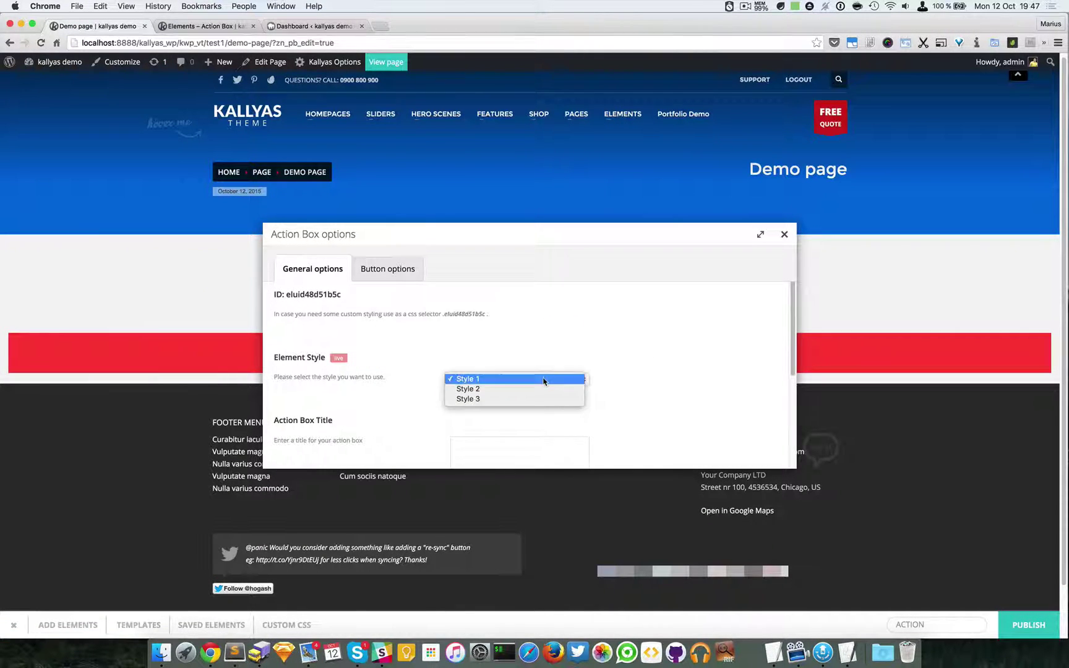
pyautogui.click(542, 379)
# - Enter the Action Box title 'JUST ADDED A TITLE HERE'
pyautogui.scroll(-2, 660, 342)
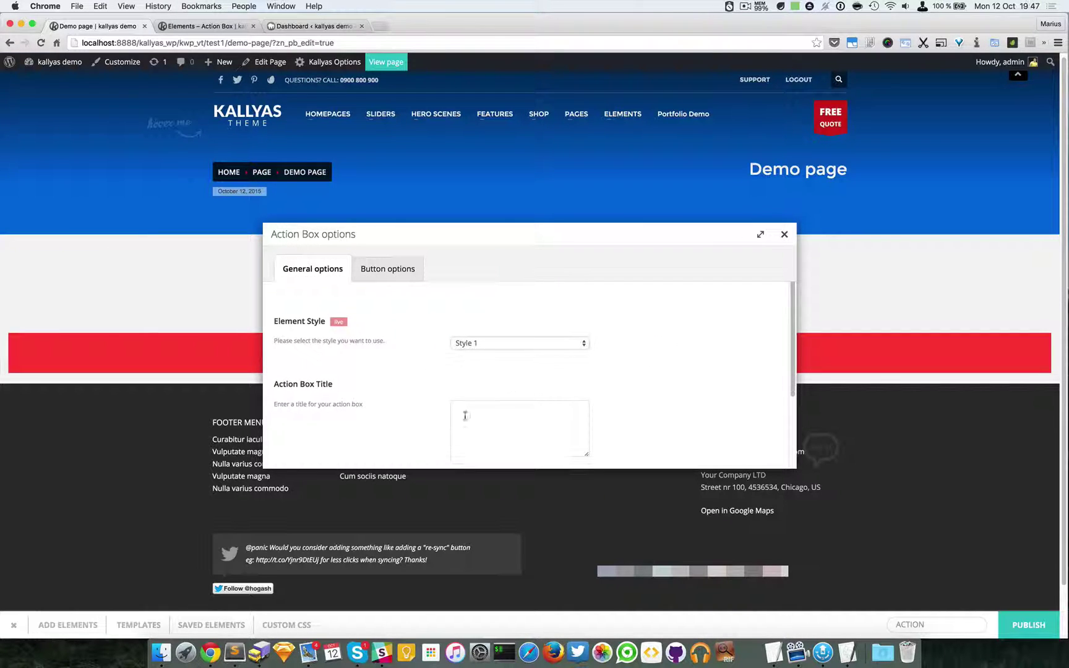
pyautogui.click(462, 418)
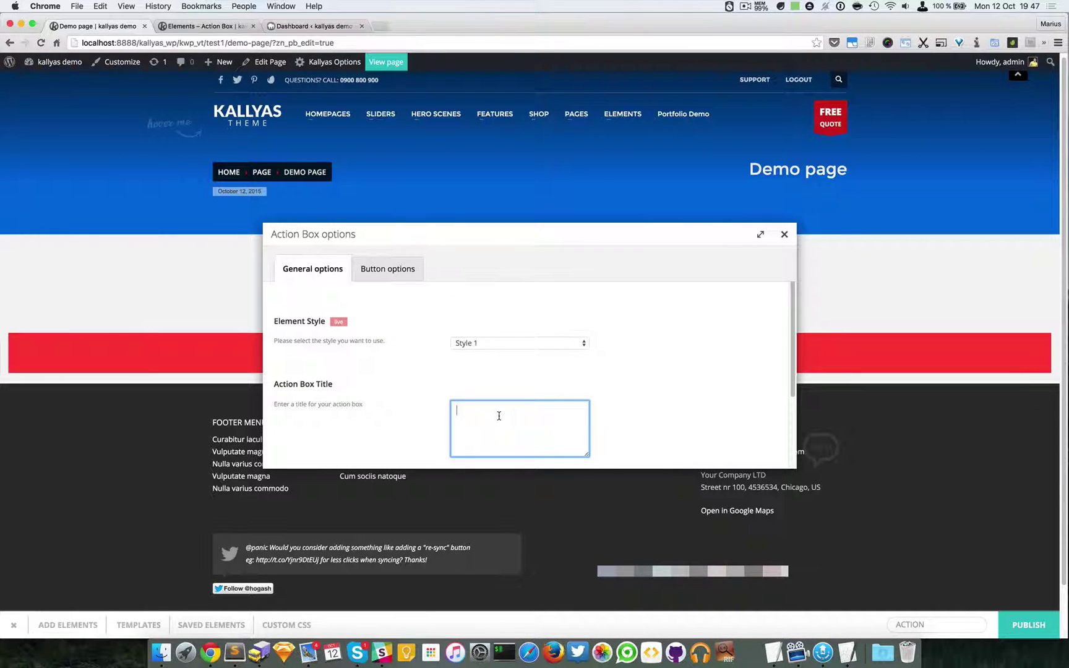
pyautogui.write('JUST ADDED A TITLE HERE')
pyautogui.scroll(-4, 610, 379)
# - Copy the sample subtitle from the Action Box demo page into the subtitle field
pyautogui.click(533, 413)
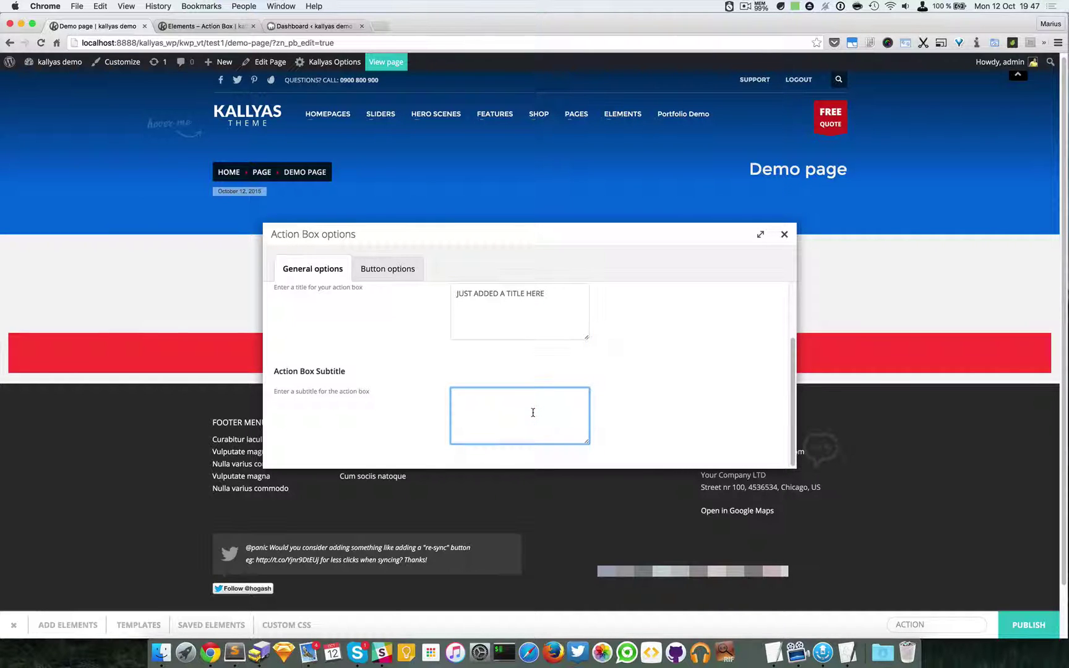
pyautogui.click(221, 26)
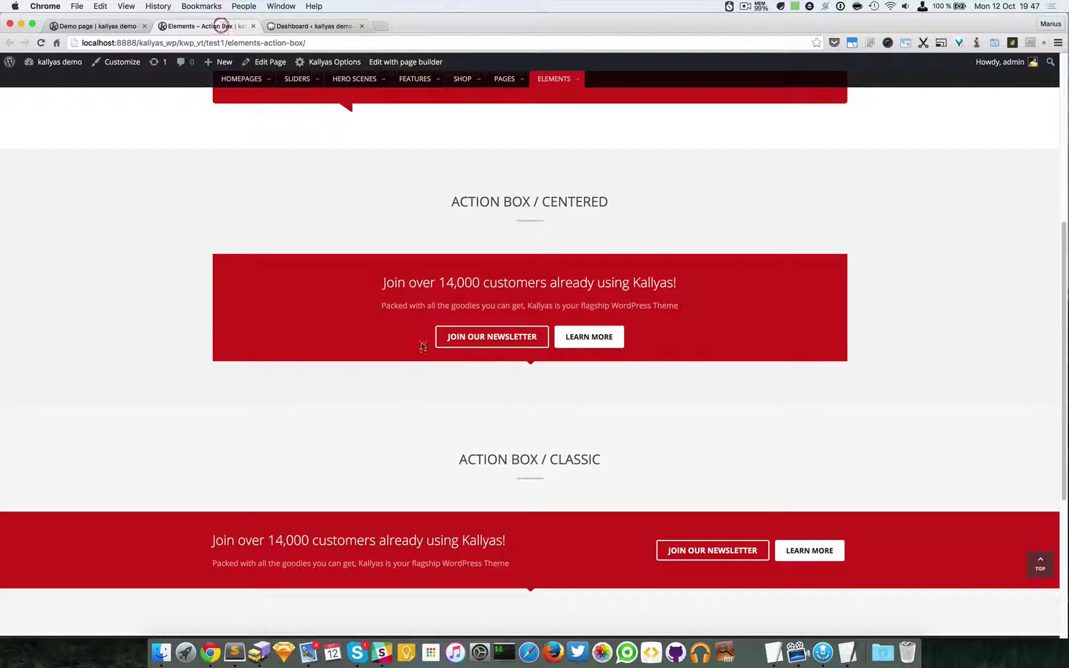
pyautogui.moveTo(381, 305); pyautogui.dragTo(664, 302)
pyautogui.click(65, 25)
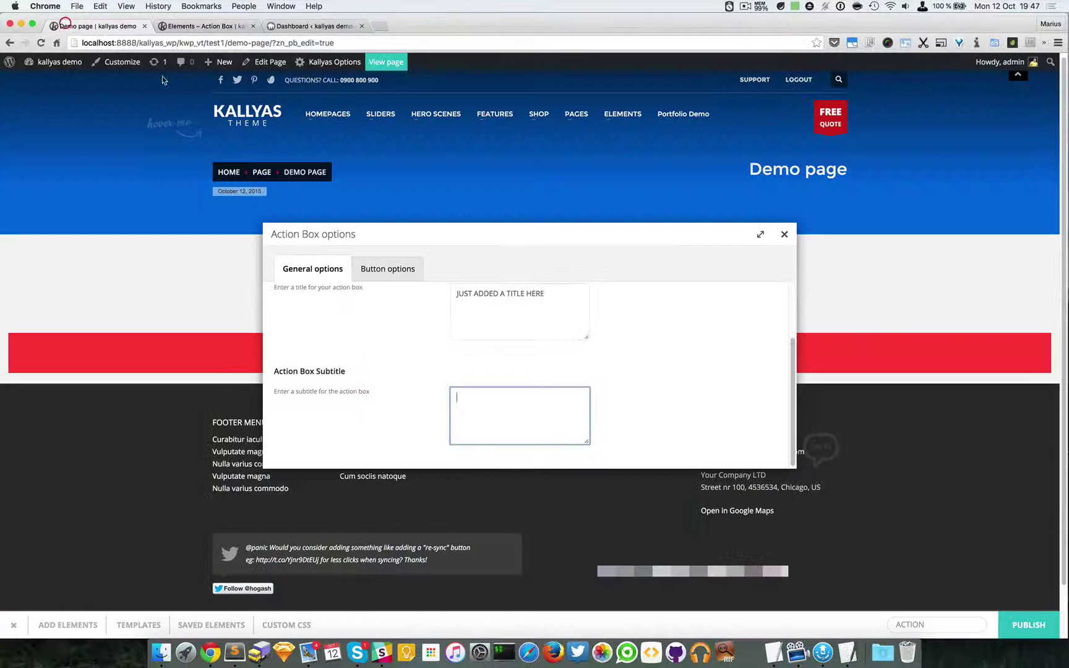
pyautogui.write('Packed with all the goodies you can get, Kallyas is our flagship WordPress Theme.')
pyautogui.click(694, 410)
pyautogui.scroll(3, 692, 402)
# - Label the first button TEXT and link it to #
pyautogui.click(388, 267)
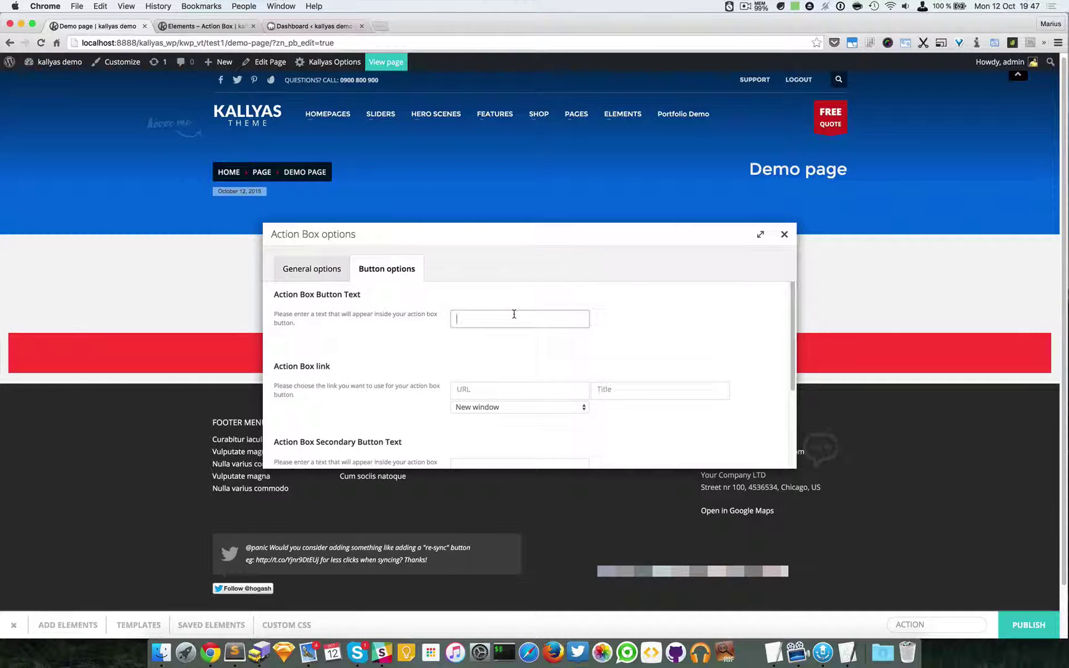
pyautogui.scroll(-2, 551, 349)
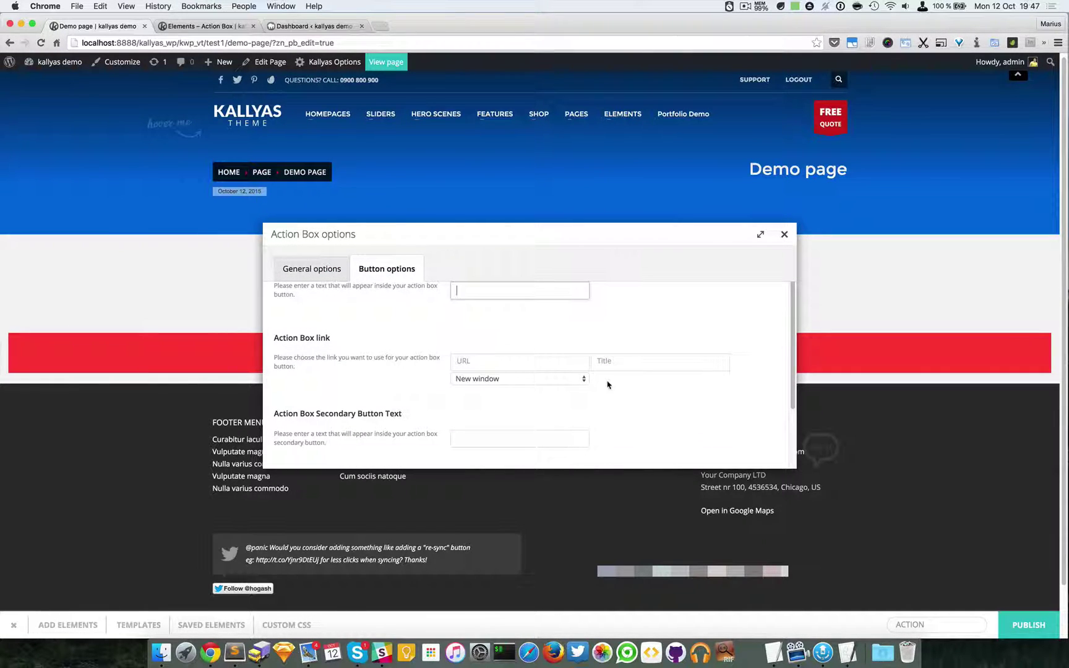
pyautogui.scroll(2, 605, 384)
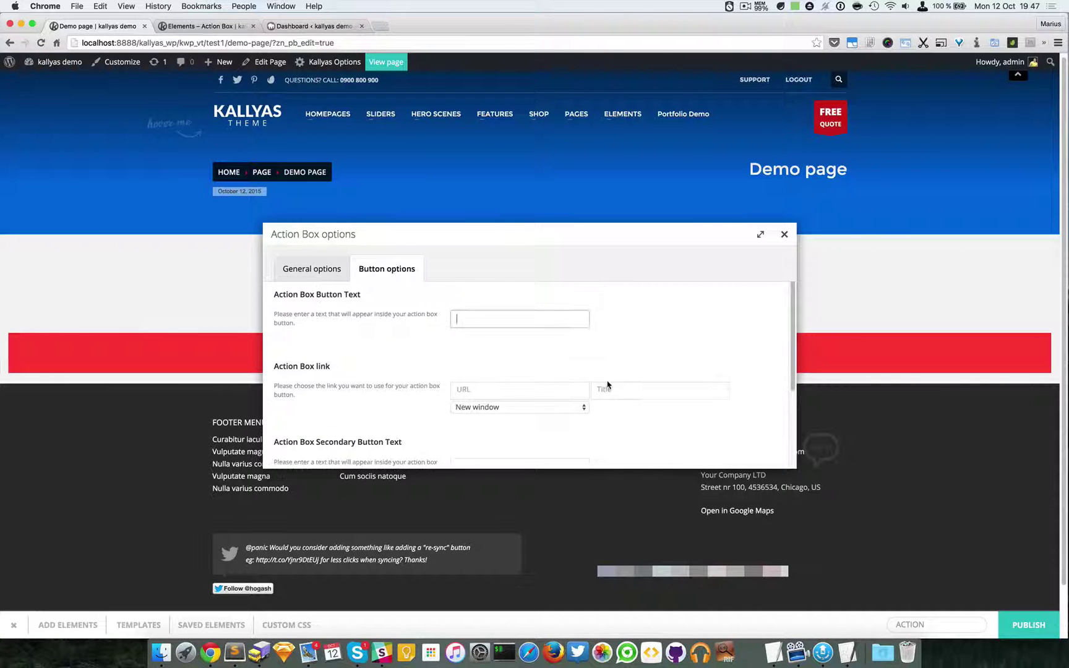
pyautogui.scroll(-3, 557, 372)
pyautogui.scroll(-5, 495, 368)
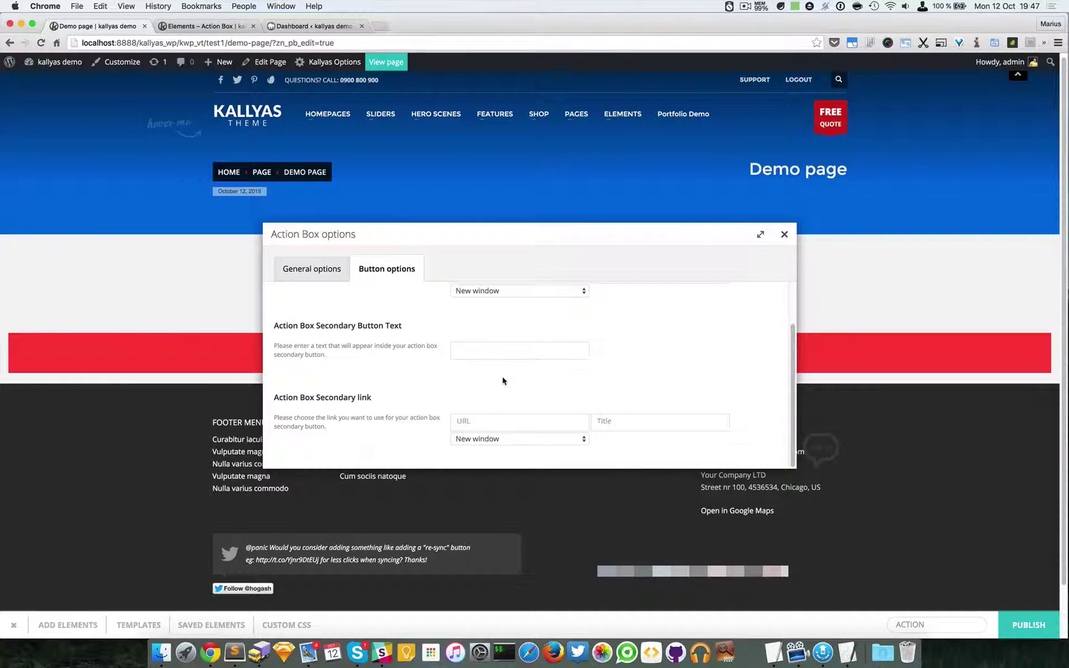
pyautogui.scroll(8, 503, 380)
pyautogui.moveTo(542, 235); pyautogui.dragTo(555, 284)
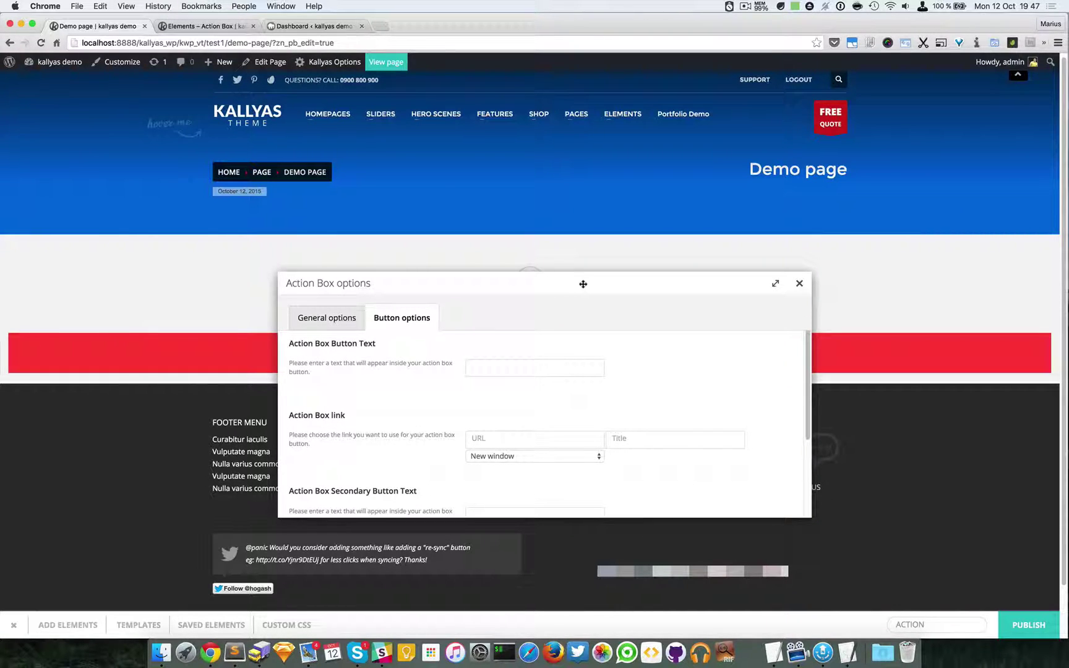
pyautogui.click(506, 367)
pyautogui.write('T')
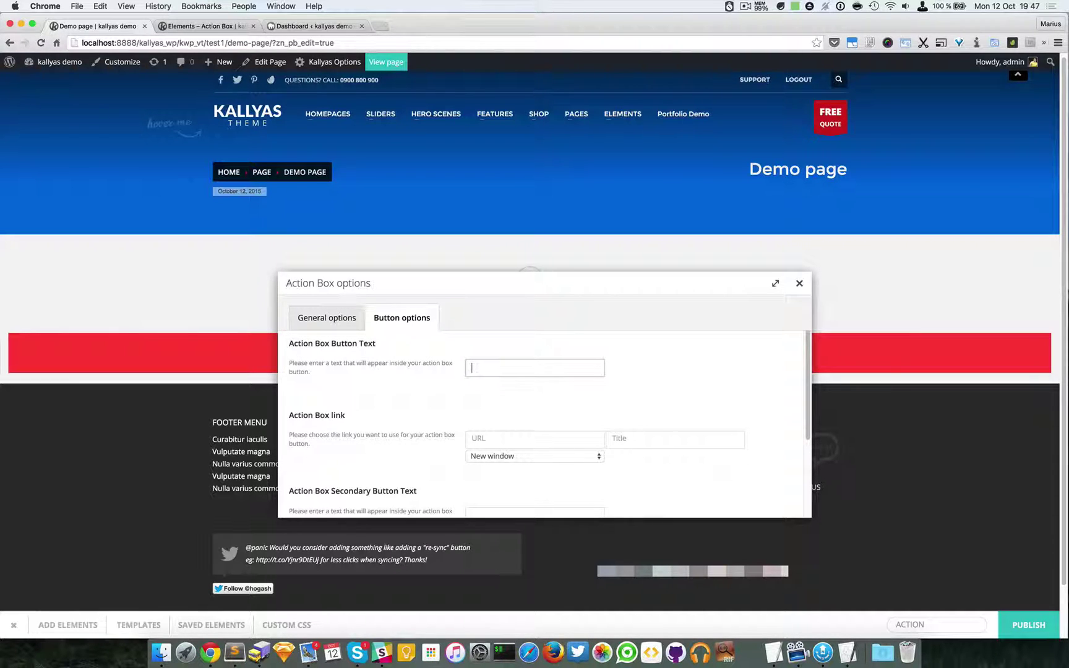
pyautogui.press('BackSpace')
pyautogui.press('BackSpace')
pyautogui.write('TEXT')
pyautogui.click(516, 440)
pyautogui.write('#')
pyautogui.scroll(-2, 515, 439)
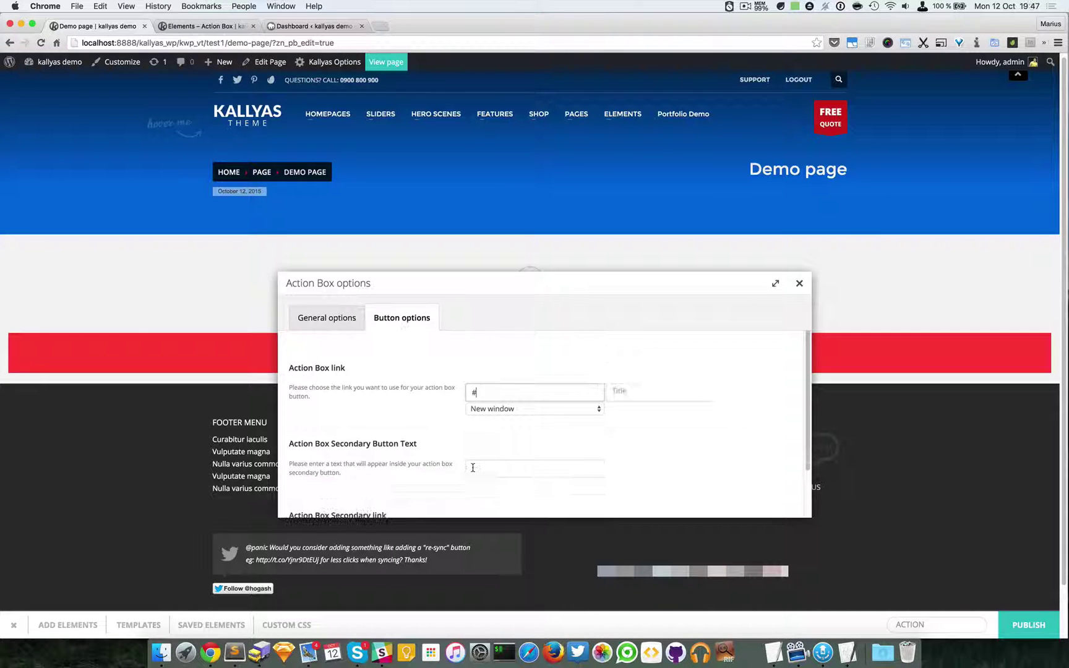
# - Label the second button TEXT 2 with link # and apply the settings
pyautogui.click(474, 468)
pyautogui.write('TEXT 2')
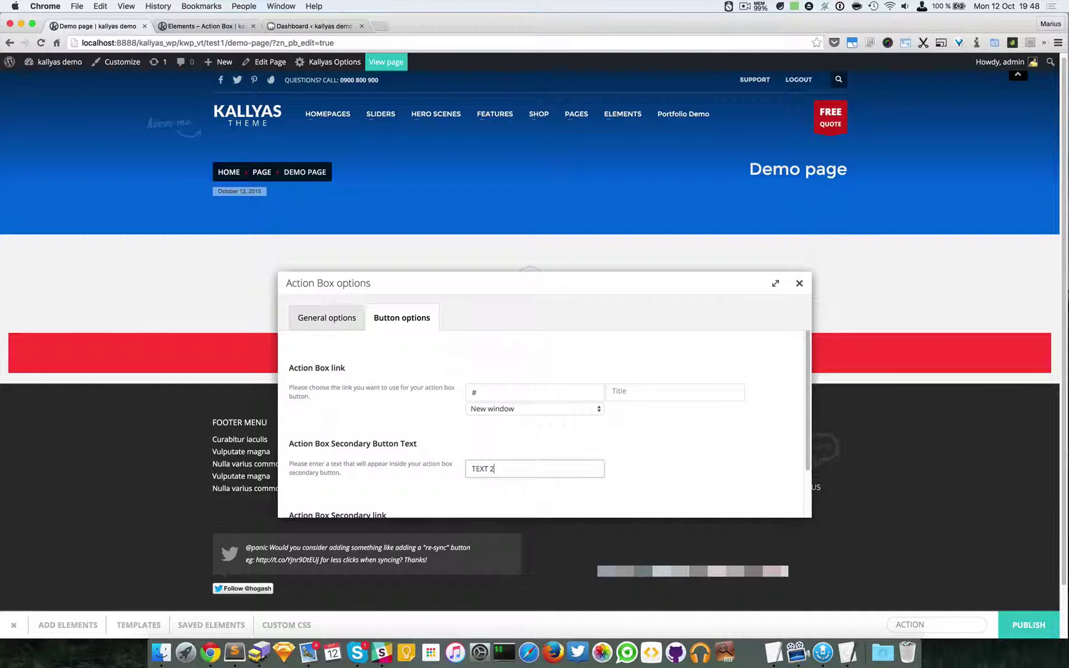
pyautogui.scroll(-1, 774, 489)
pyautogui.scroll(-3, 774, 488)
pyautogui.click(551, 467)
pyautogui.scroll(1, 671, 440)
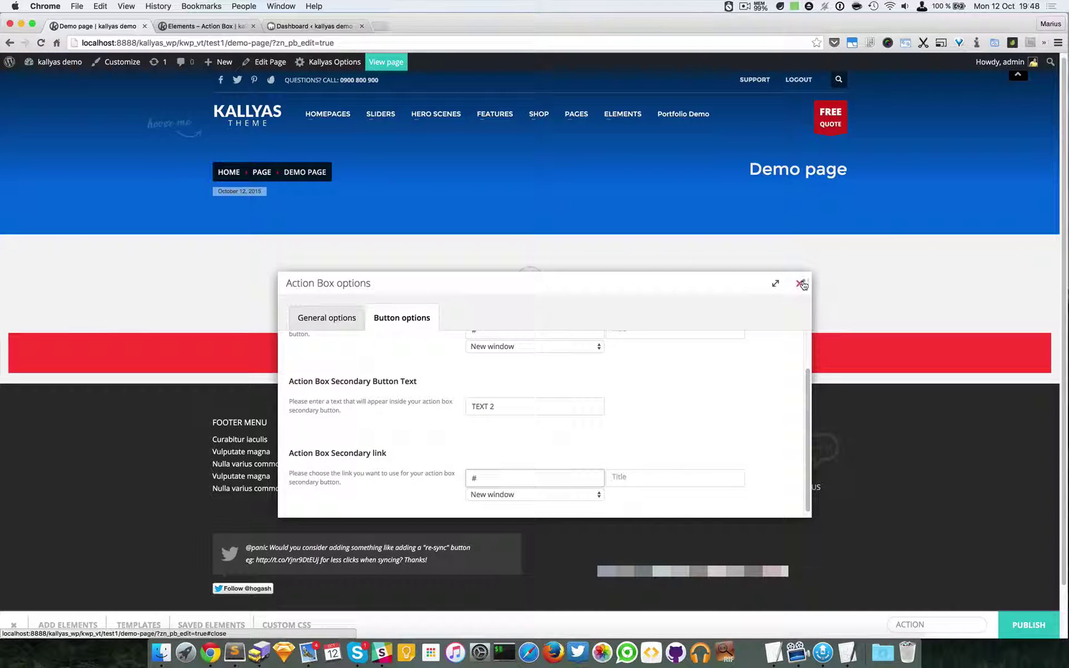
pyautogui.click(799, 284)
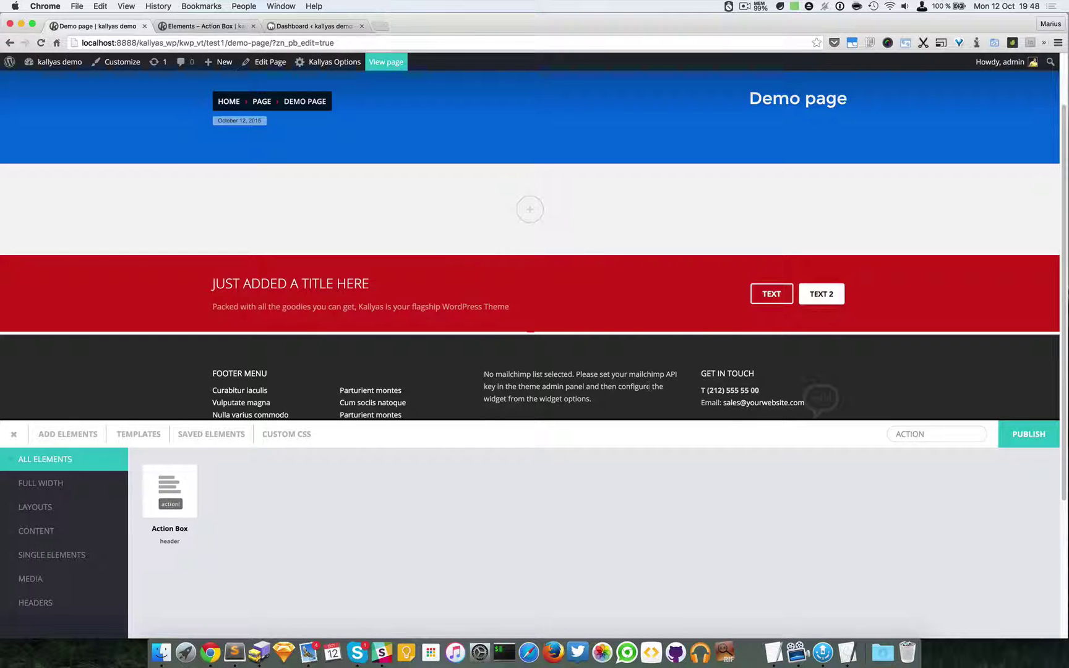
# - Try Style 2, then set the Action Box's element style to Style 3 and close its settings
pyautogui.click(559, 257)
pyautogui.click(504, 378)
pyautogui.click(504, 389)
pyautogui.moveTo(549, 232); pyautogui.dragTo(657, 341)
pyautogui.click(637, 482)
pyautogui.click(637, 491)
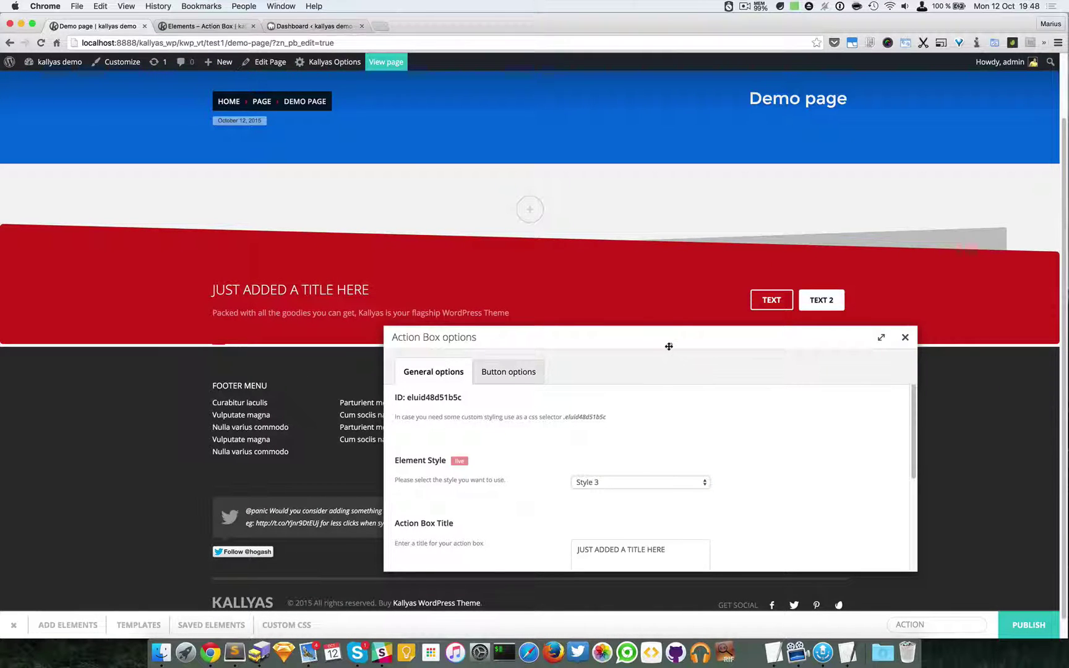
pyautogui.moveTo(669, 347); pyautogui.dragTo(670, 368)
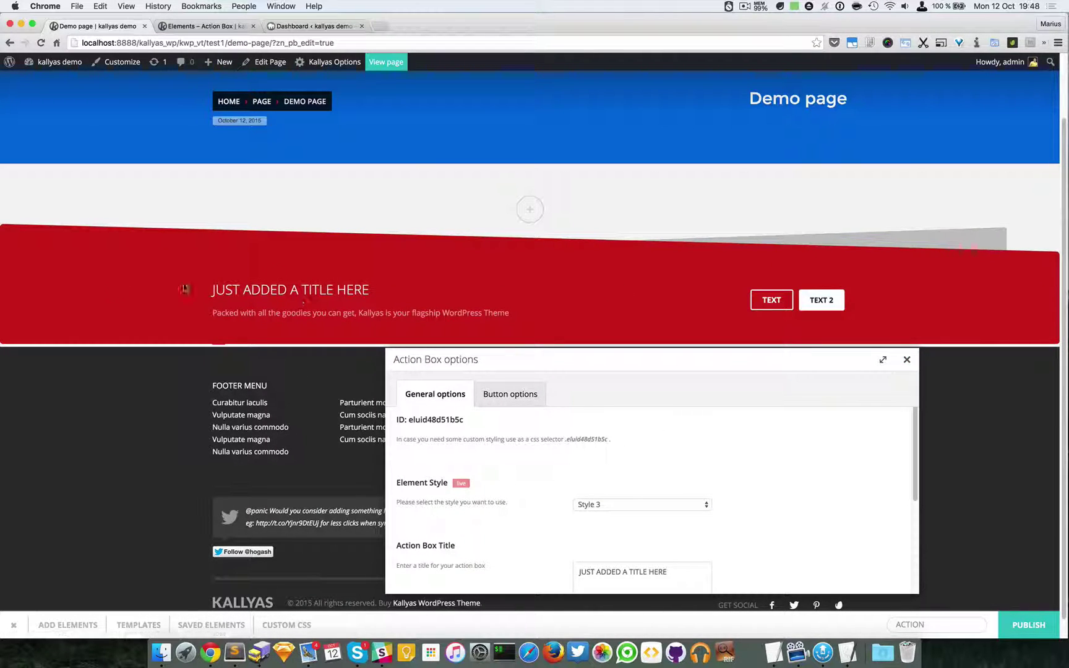
pyautogui.click(908, 360)
# - Confine the Action Box to the content section's width and scroll up to the page header
pyautogui.moveTo(587, 287)
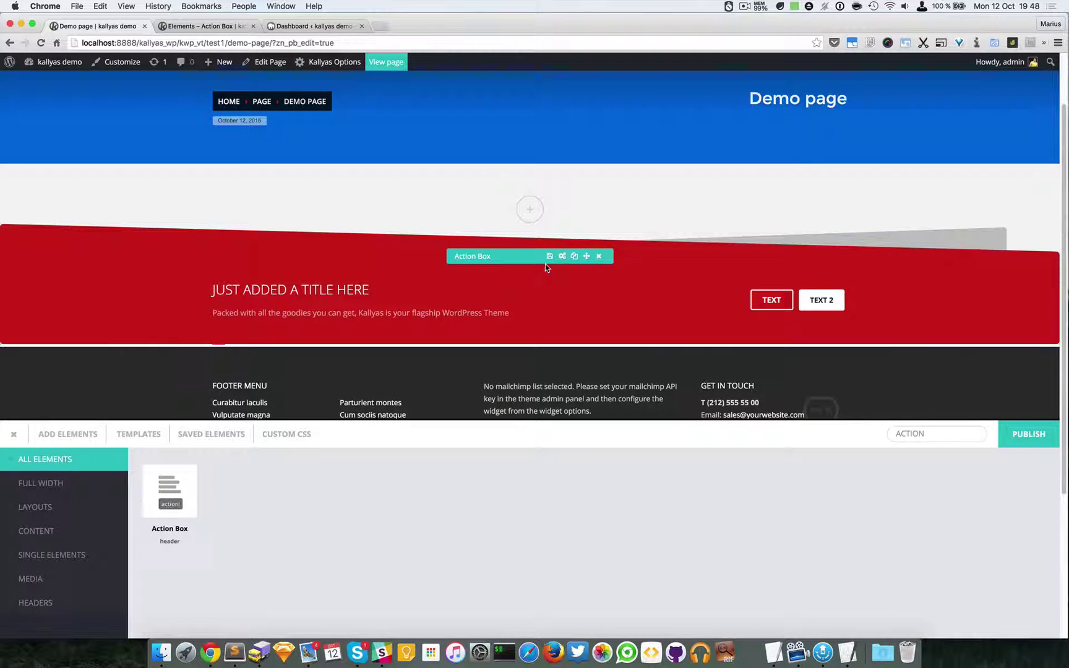
pyautogui.click(597, 256)
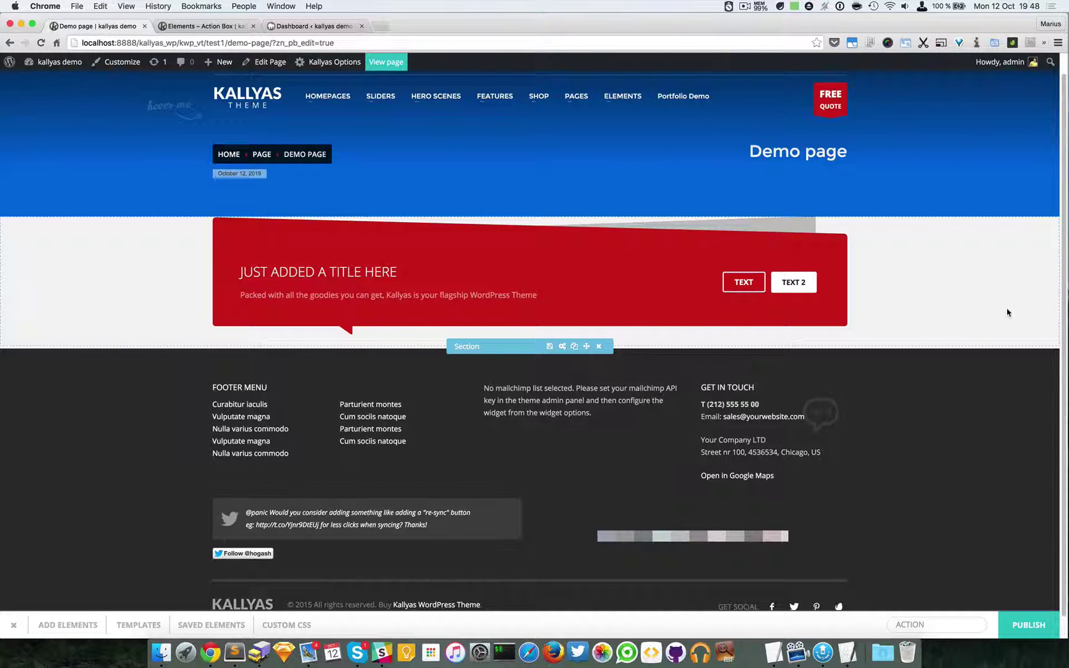
pyautogui.scroll(1, 986, 294)
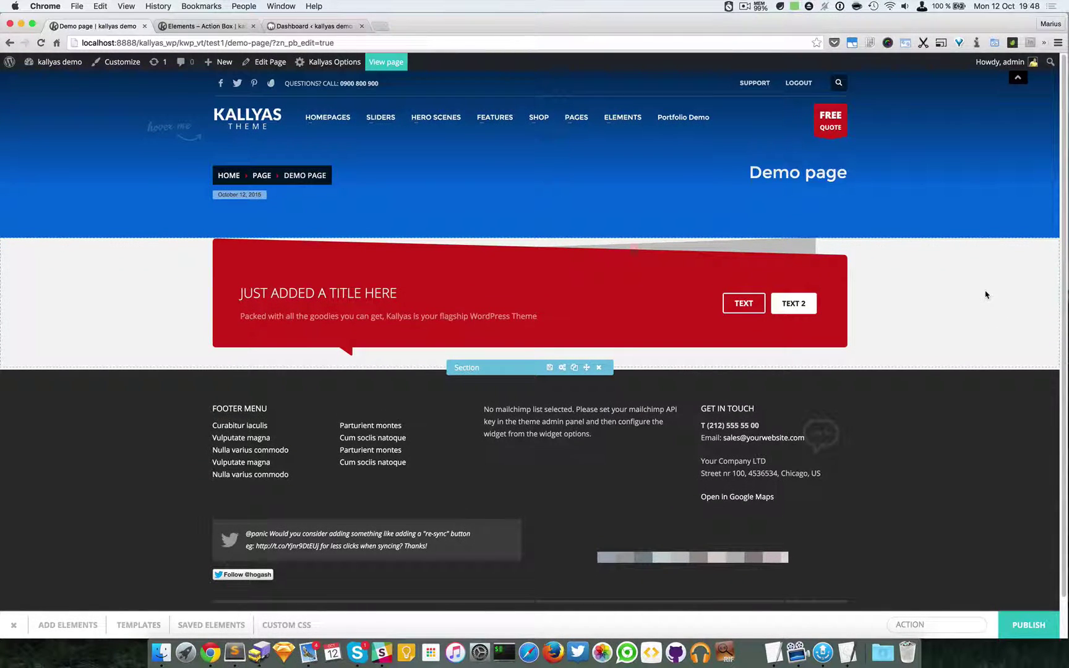